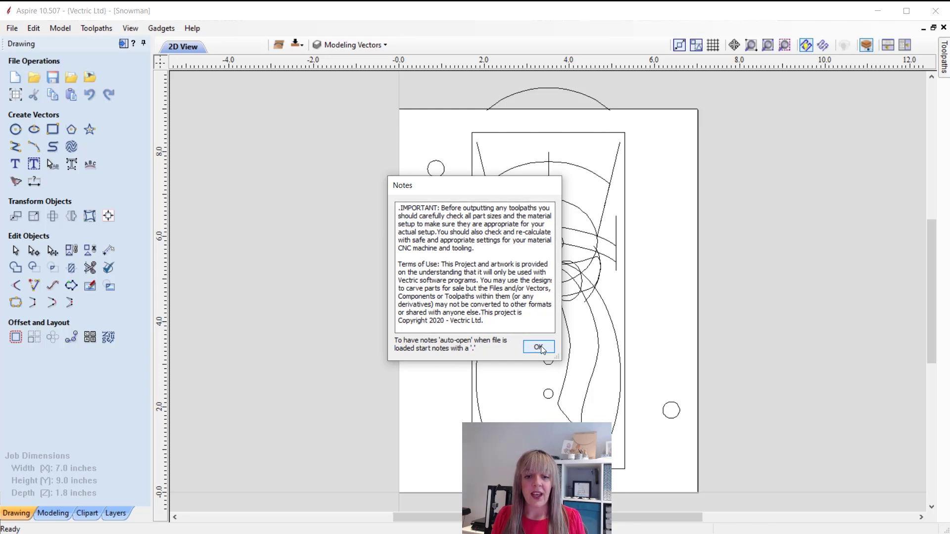
Dismiss the project notes and show the 2D and 3D views side by side.
left_click(539, 347)
left_click(904, 45)
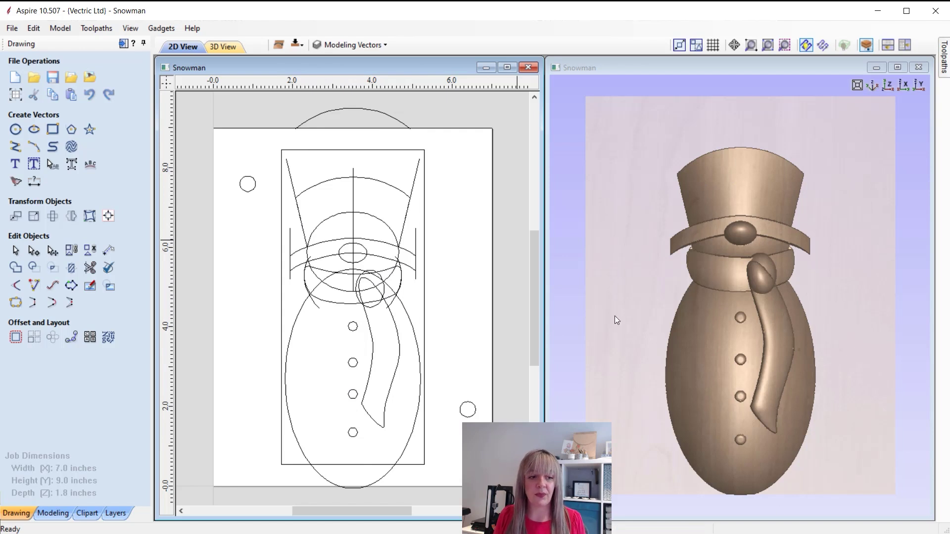
Expand the Snowman level in the component list and highlight its Buttons, Top Hat, Hat Lip, Nose and Scarf components individually.
left_click(59, 512)
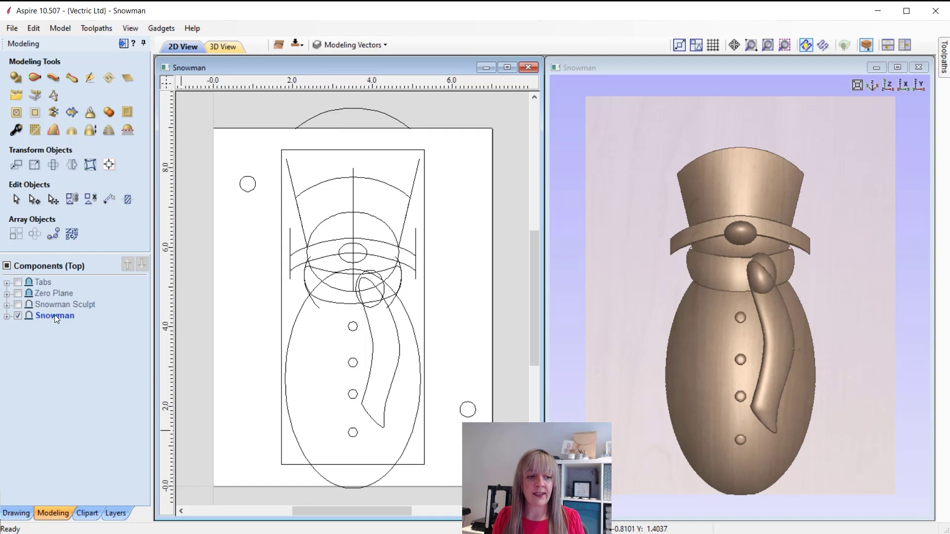
mouse_move(55, 315)
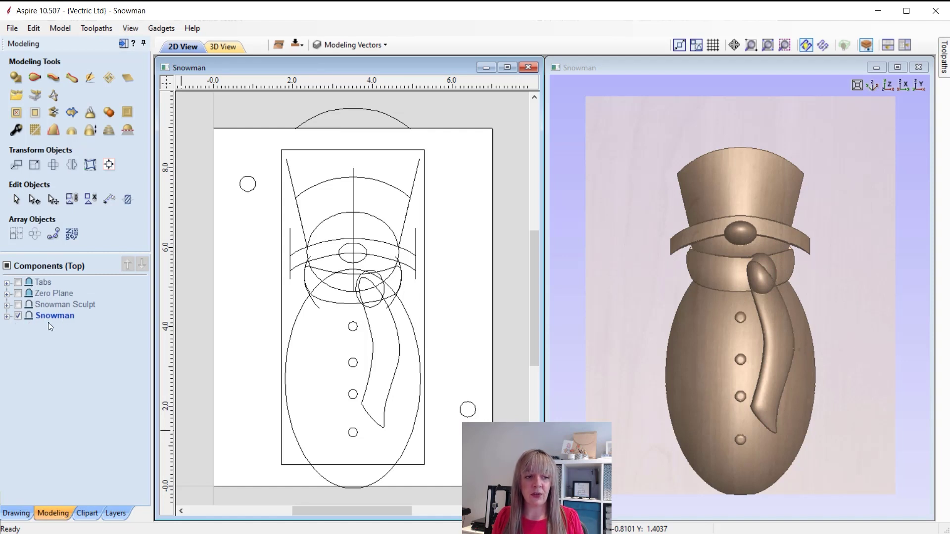
left_click(6, 317)
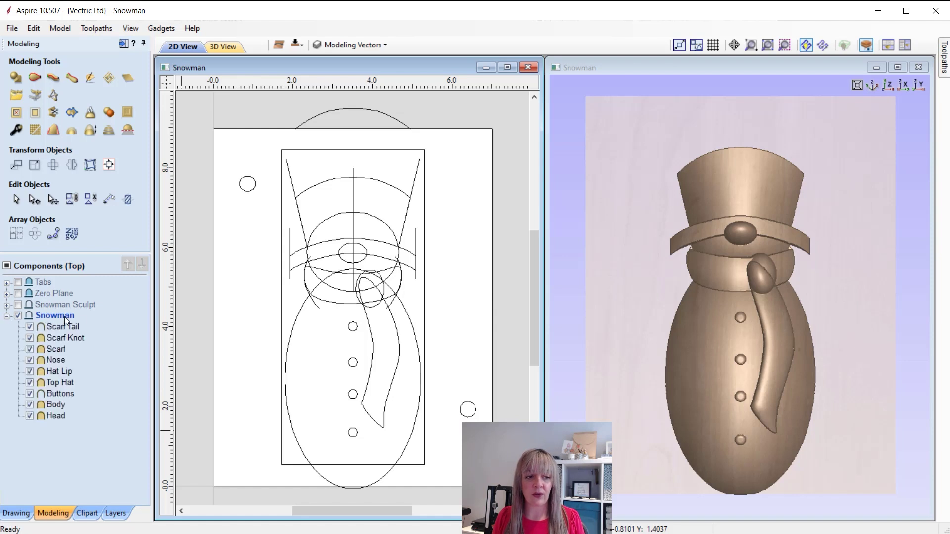
left_click(58, 393)
left_click(55, 382)
left_click(54, 371)
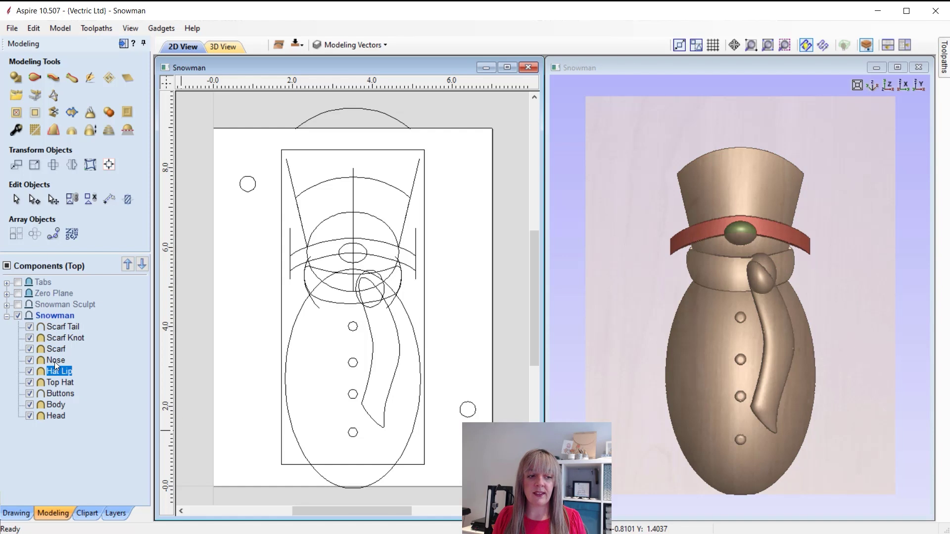
left_click(56, 361)
left_click(57, 350)
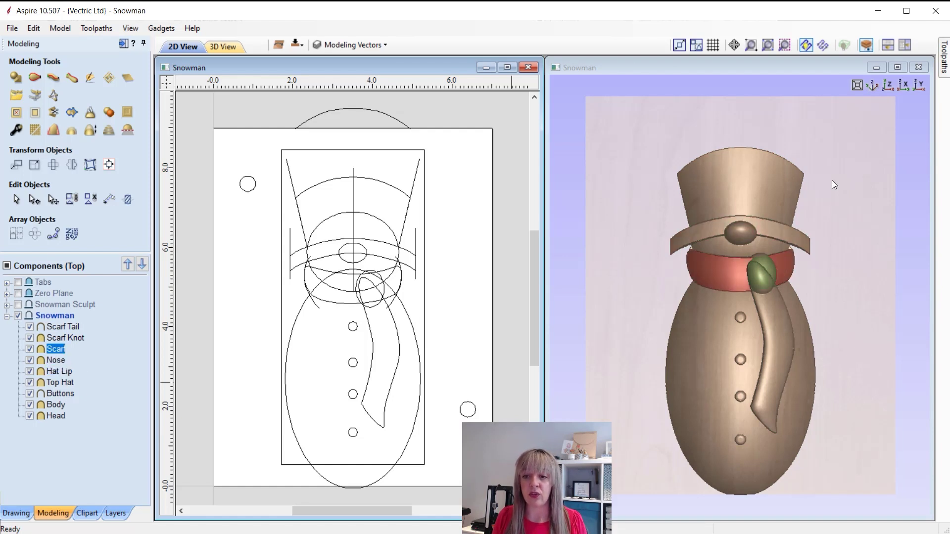
left_click(867, 310)
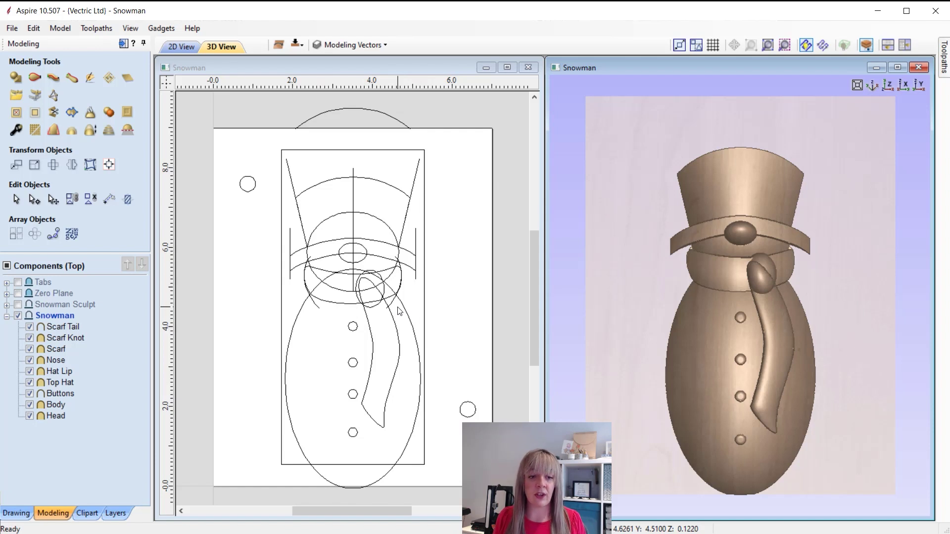
Select the Head component and its circular vector, and view the Create Shape settings for it without applying them.
left_click(58, 415)
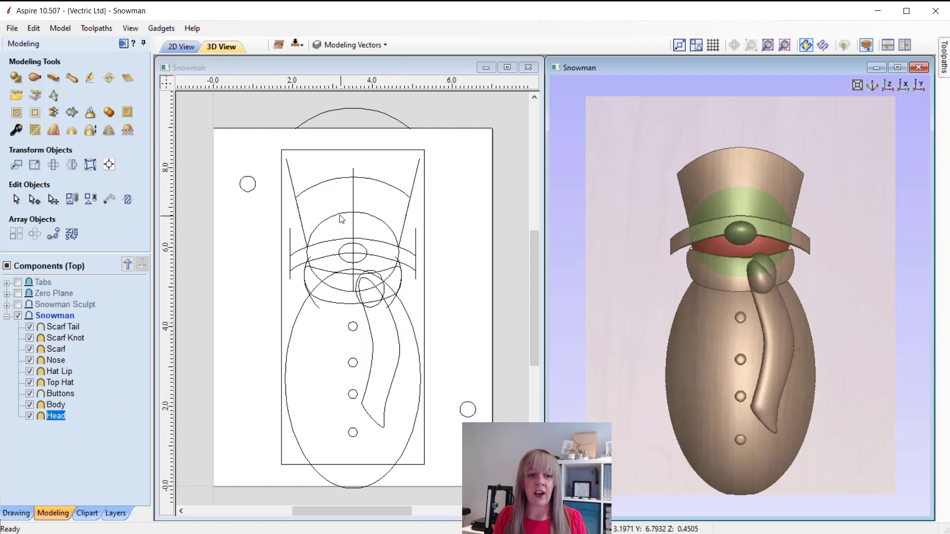
left_click(336, 232)
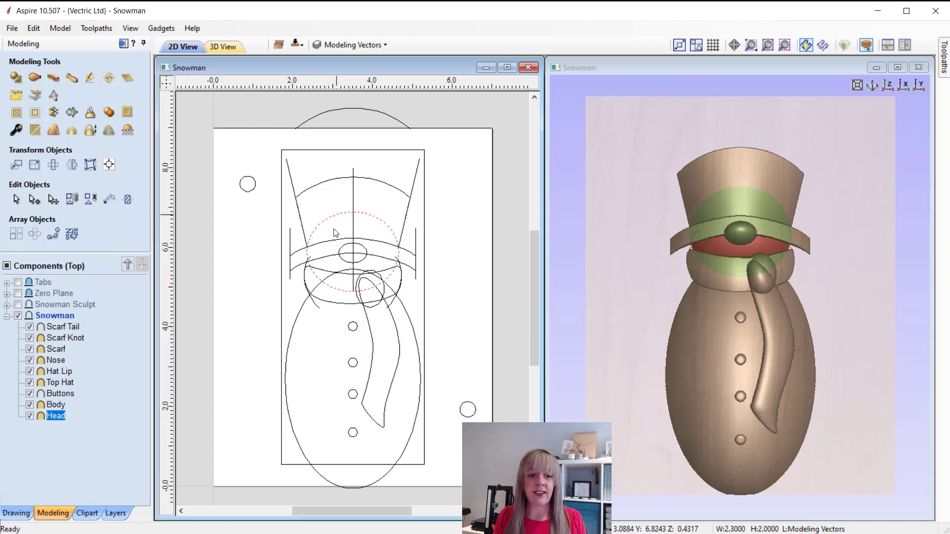
left_click(19, 77)
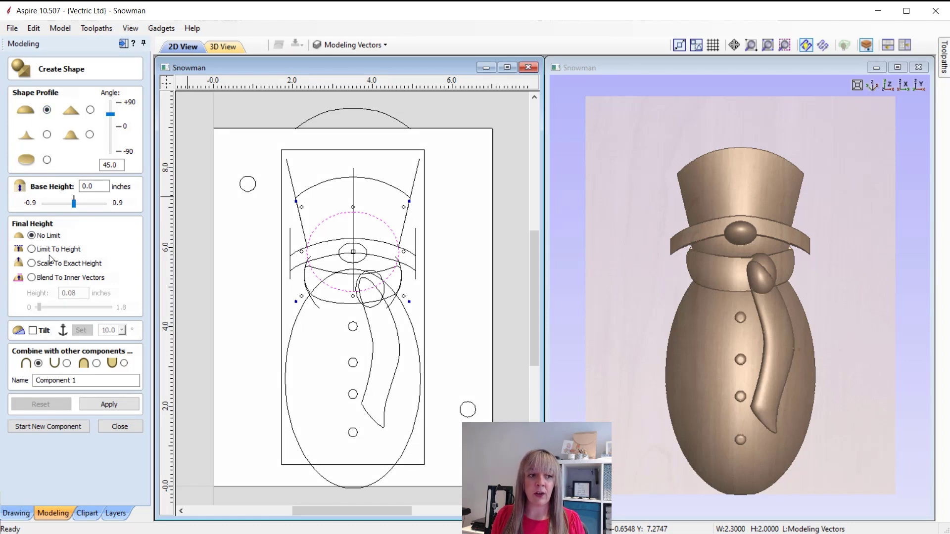
left_click(121, 426)
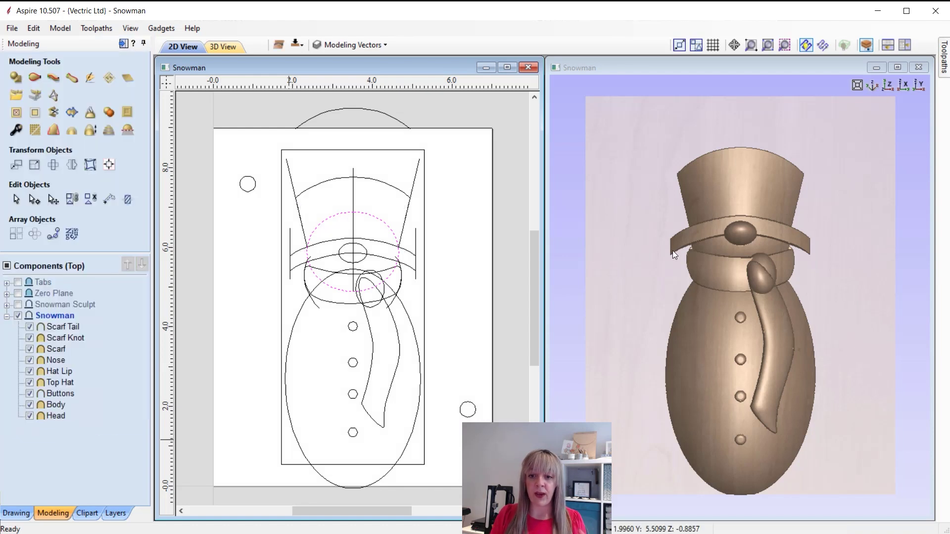
Highlight the head in the 3D model and examine the 2D vectors of the body, buttons, scarf knot and scarf tail.
left_click(724, 245)
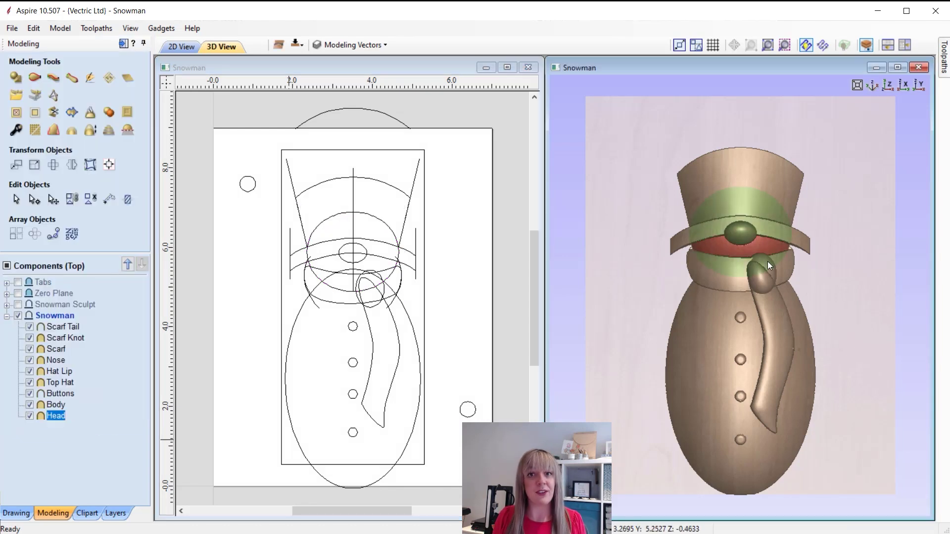
left_click(364, 251)
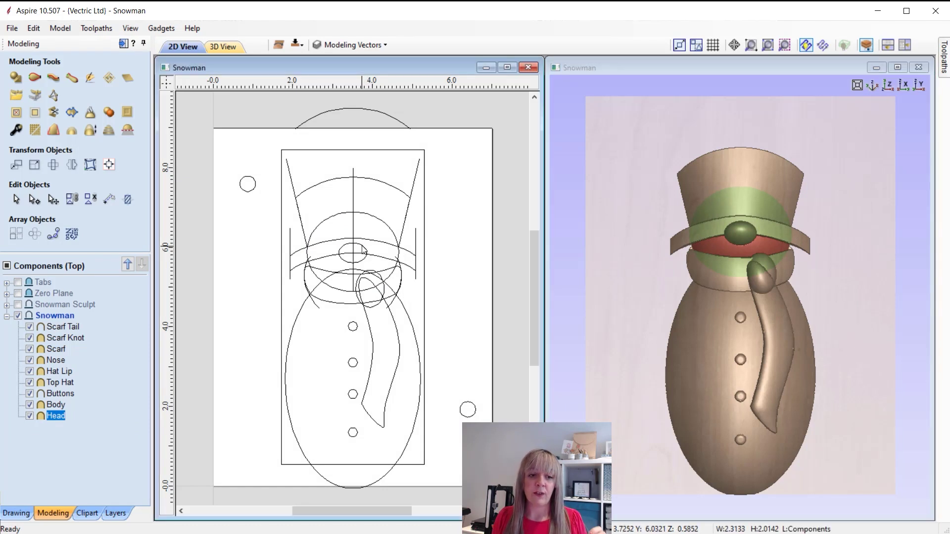
left_click(303, 310)
left_click(352, 327)
left_click(352, 364)
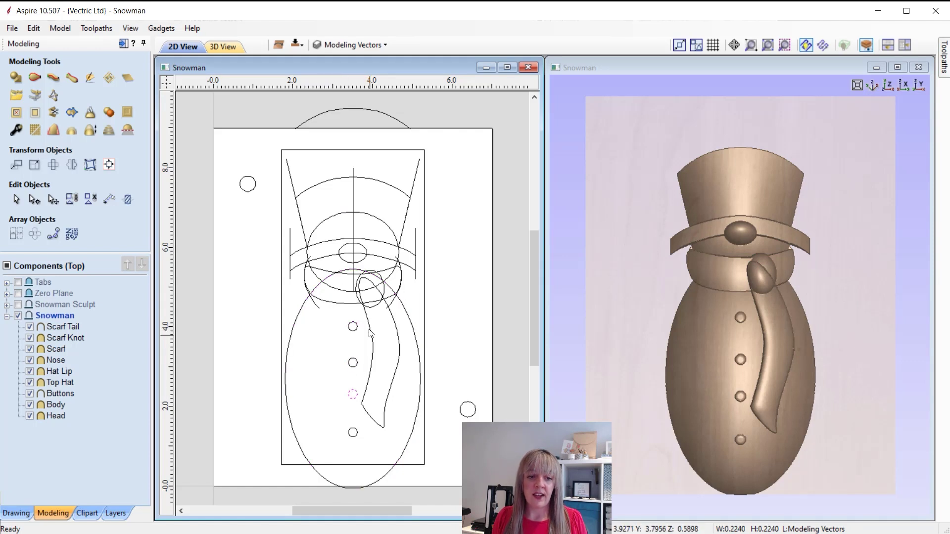
left_click(386, 296)
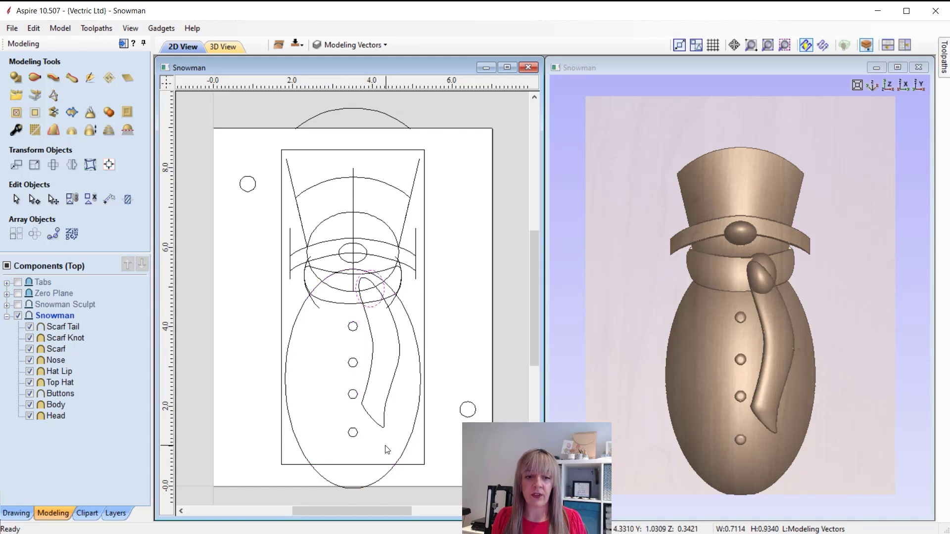
left_click(373, 338)
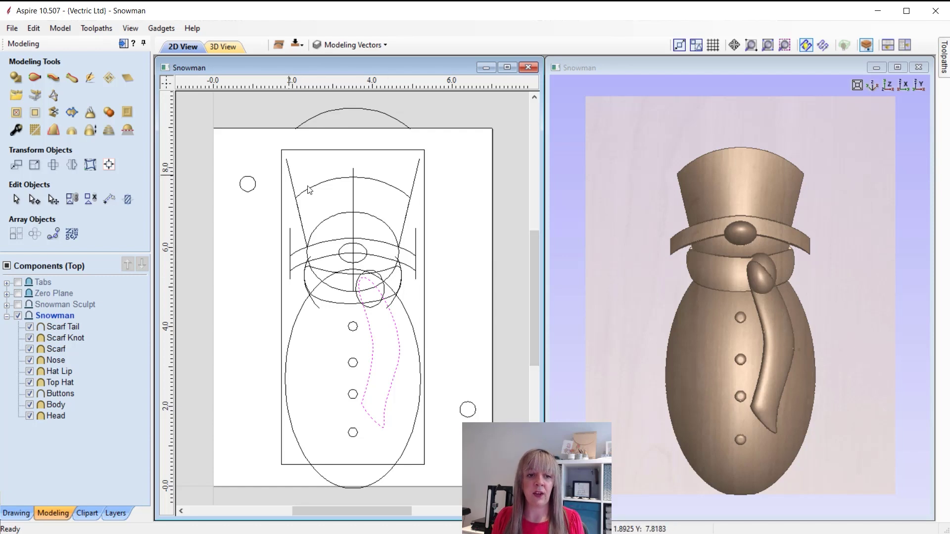
Examine the top hat's two slanted rails and its curved vectors with the Two Rail Sweep tool, without applying a sweep.
left_click(329, 198)
left_click(761, 184)
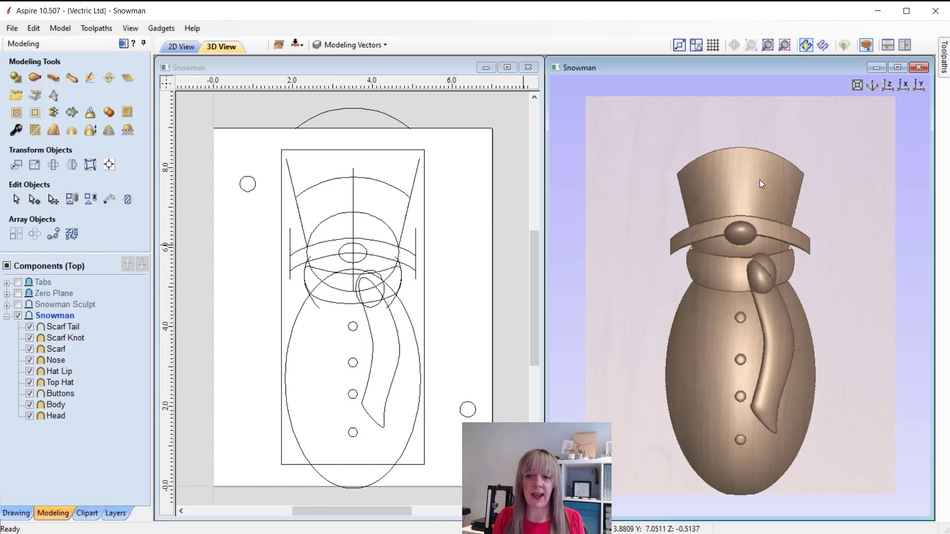
left_click(759, 182)
left_click(291, 178)
left_click(416, 177, "shift")
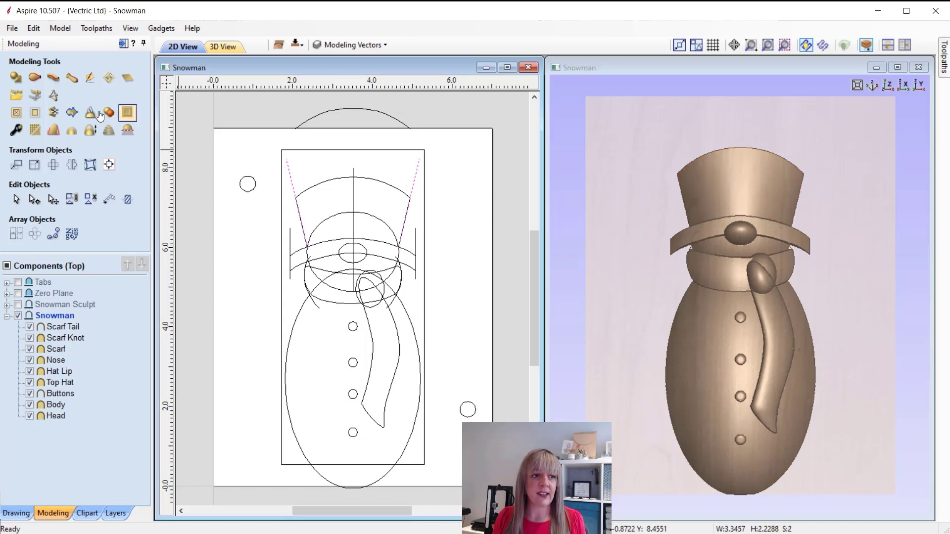
left_click(34, 78)
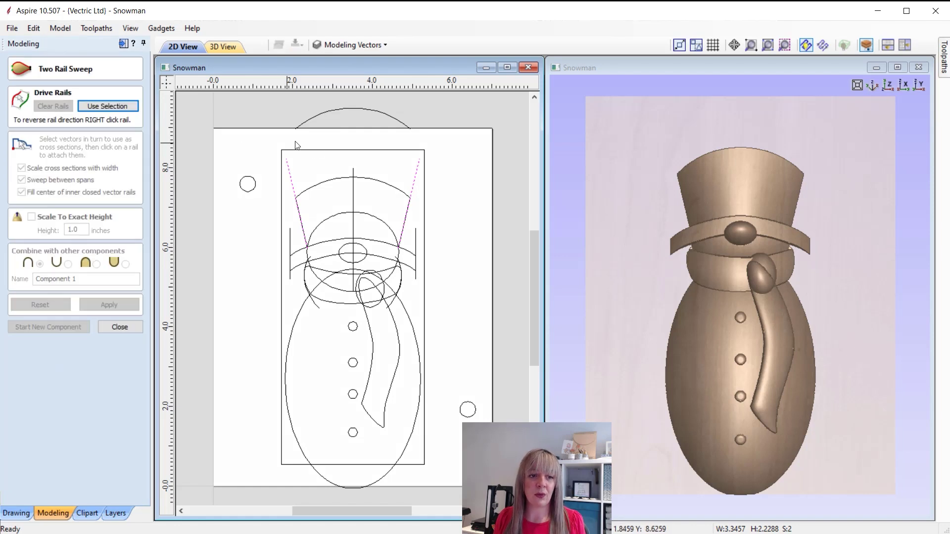
left_click(346, 109)
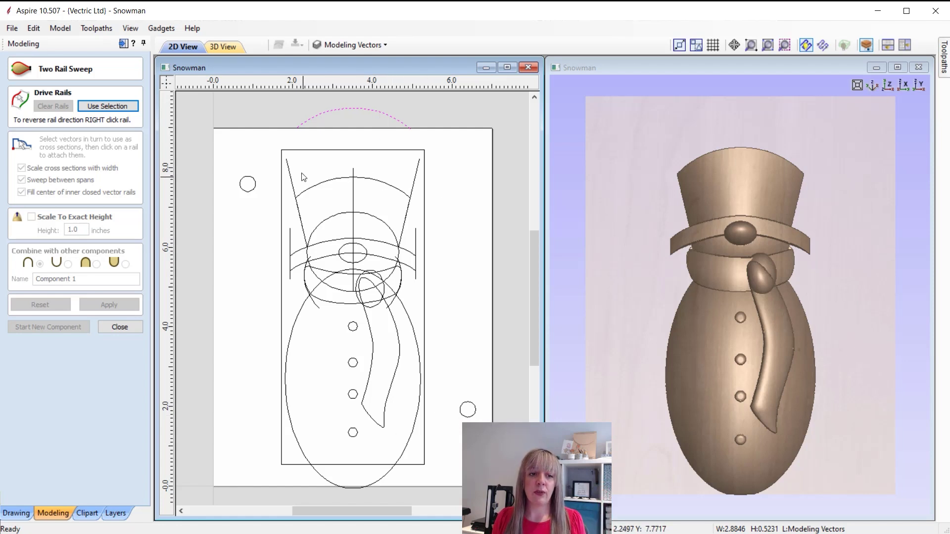
left_click(386, 186)
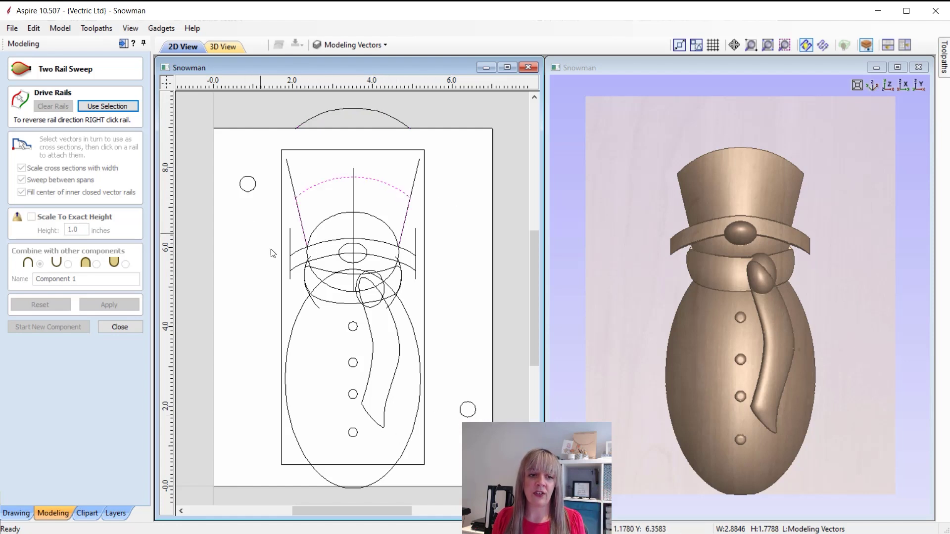
left_click(131, 330)
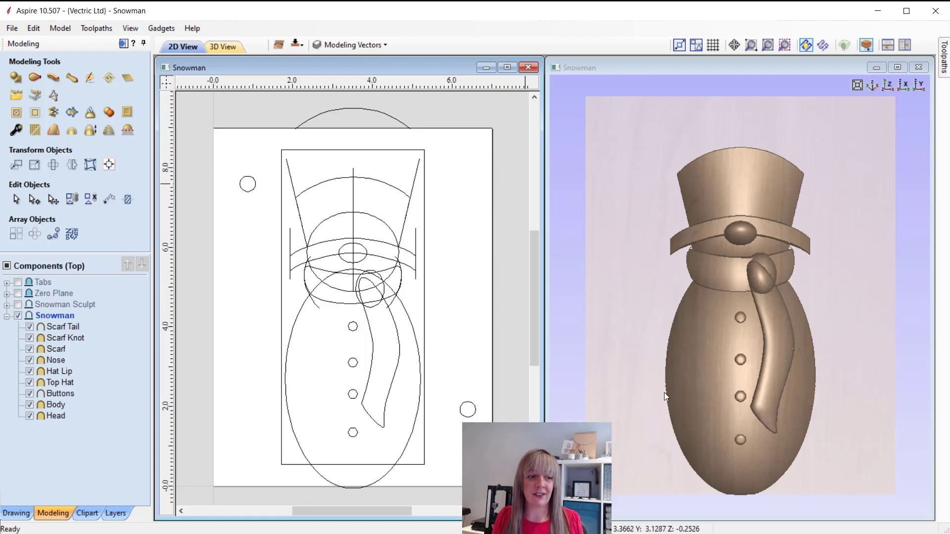
Collapse and hide the Snowman level, and make the Snowman Sculpt level visible.
left_click(7, 317)
left_click(19, 317)
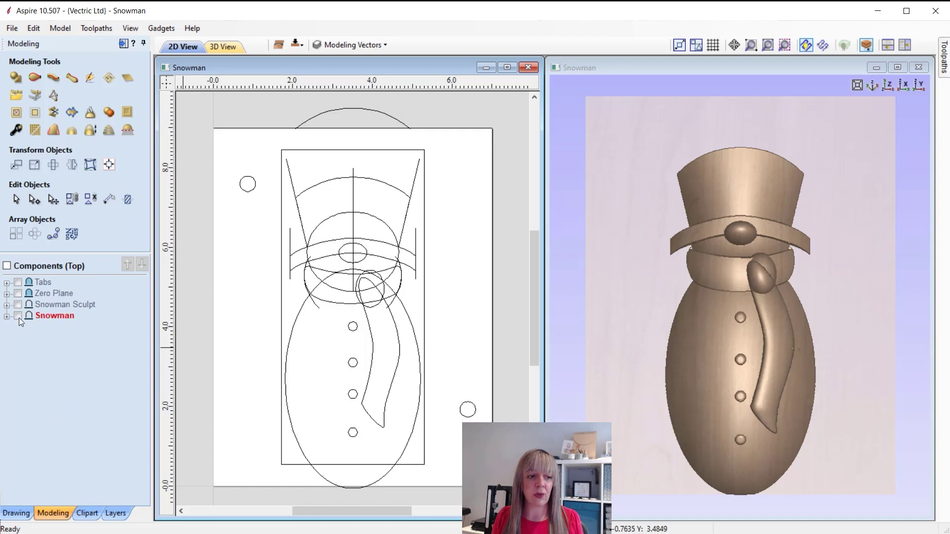
left_click(18, 304)
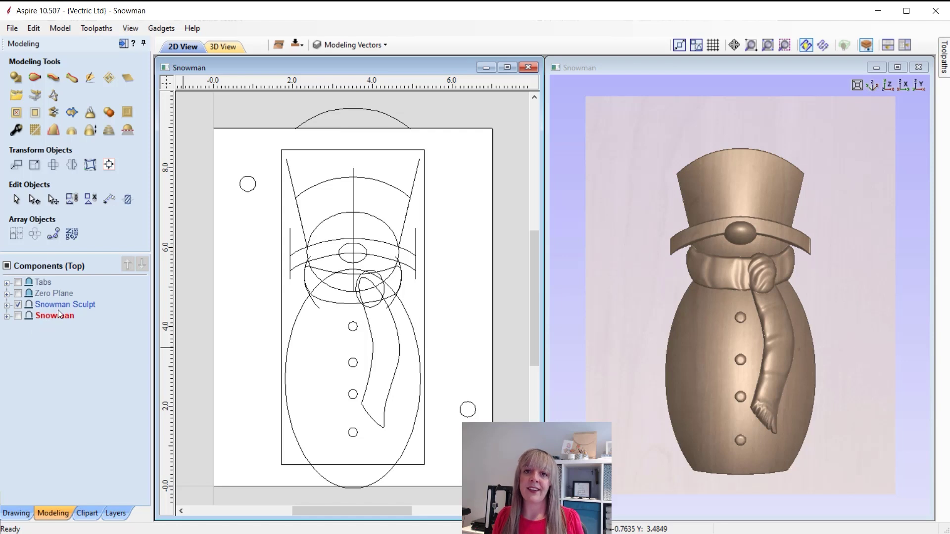
Expand the Snowman Sculpt level to examine its components, and collapse it again.
mouse_move(58, 310)
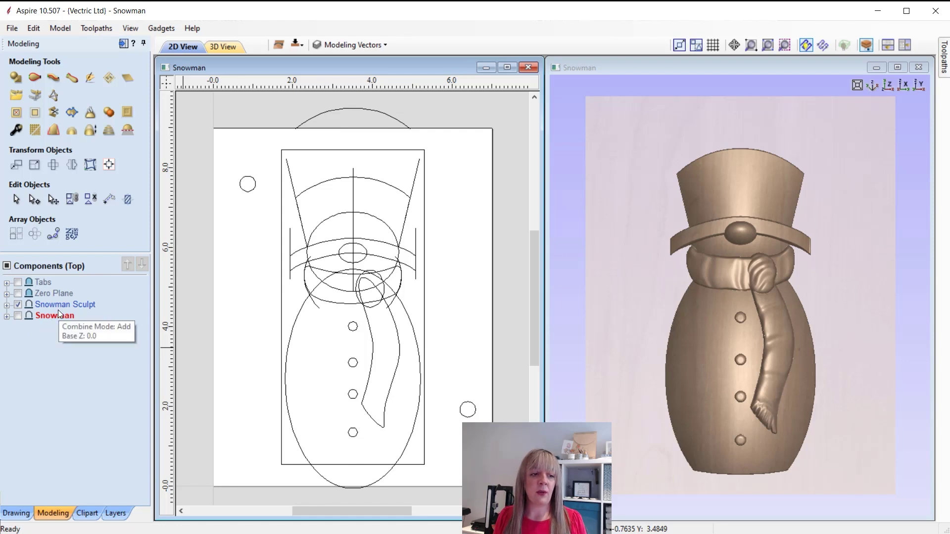
left_click(7, 305)
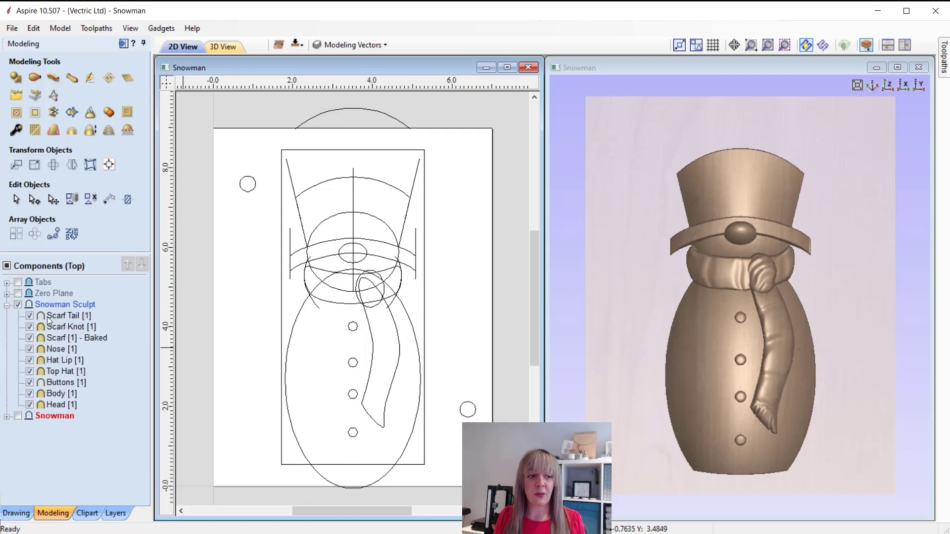
mouse_move(107, 342)
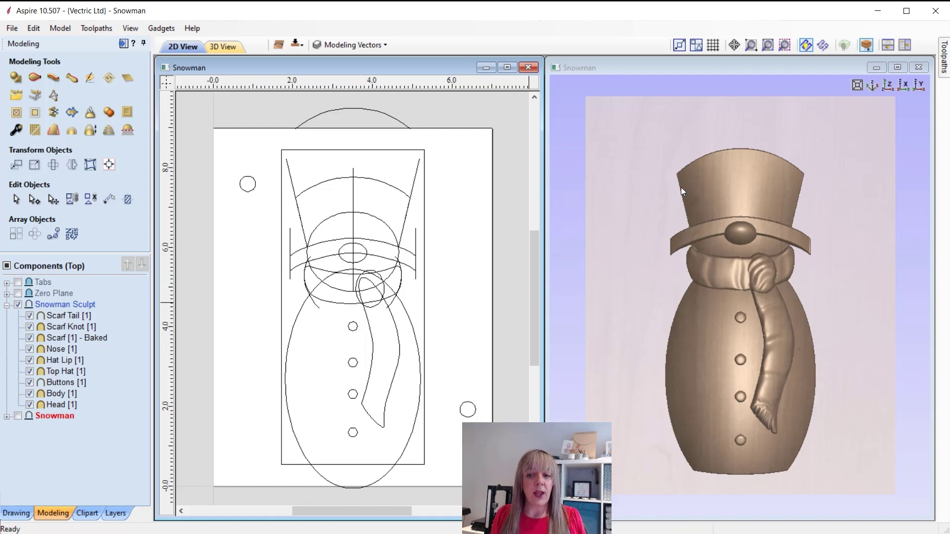
left_click(7, 306)
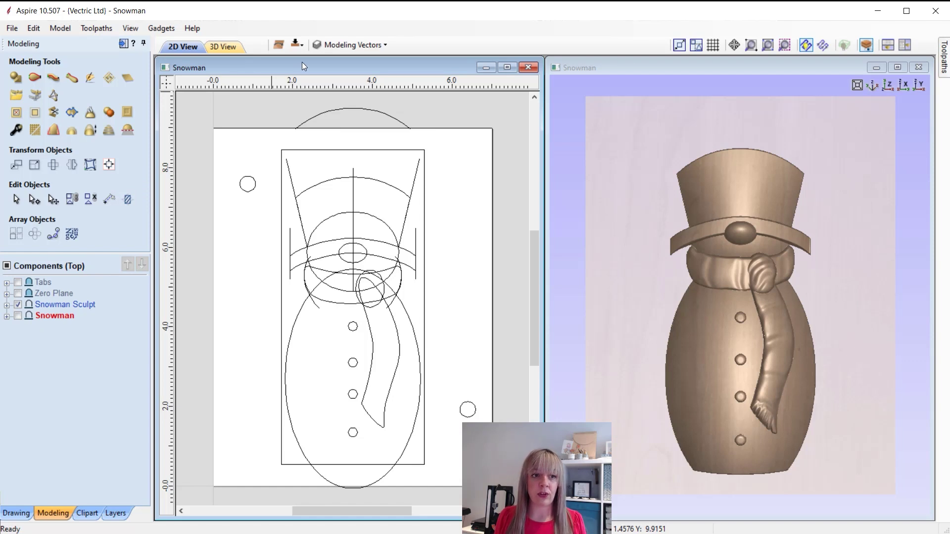
Review the job setup, including the job type, size, zero position and modeling resolution, and accept it as it is.
left_click(17, 513)
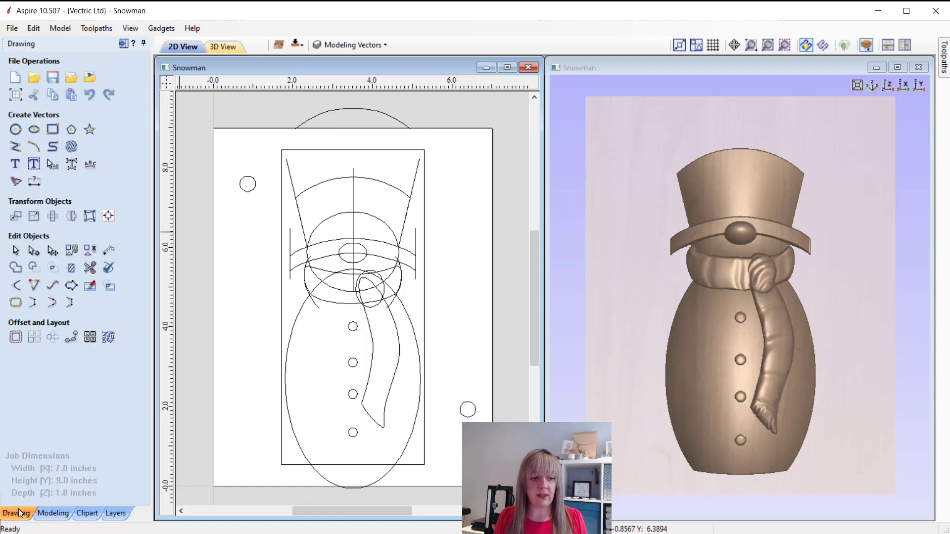
left_click(15, 99)
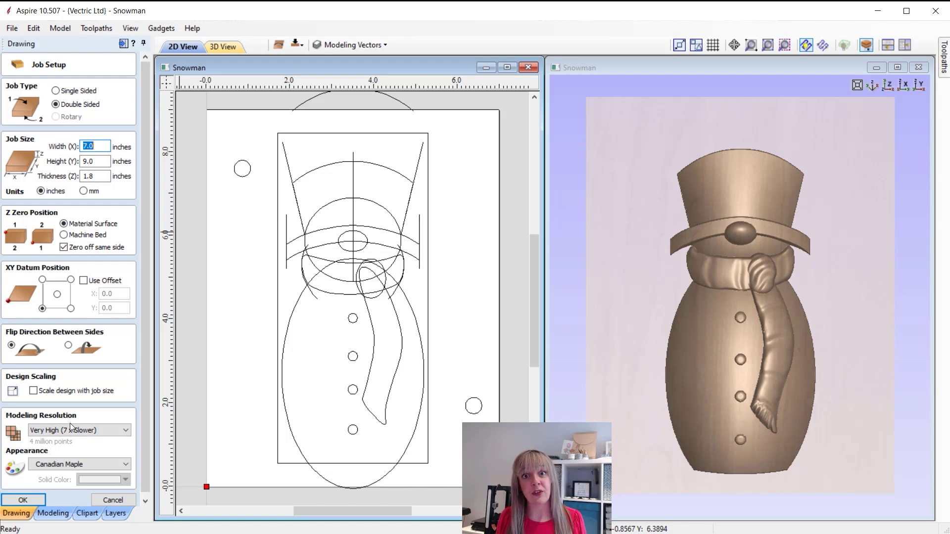
left_click(23, 500)
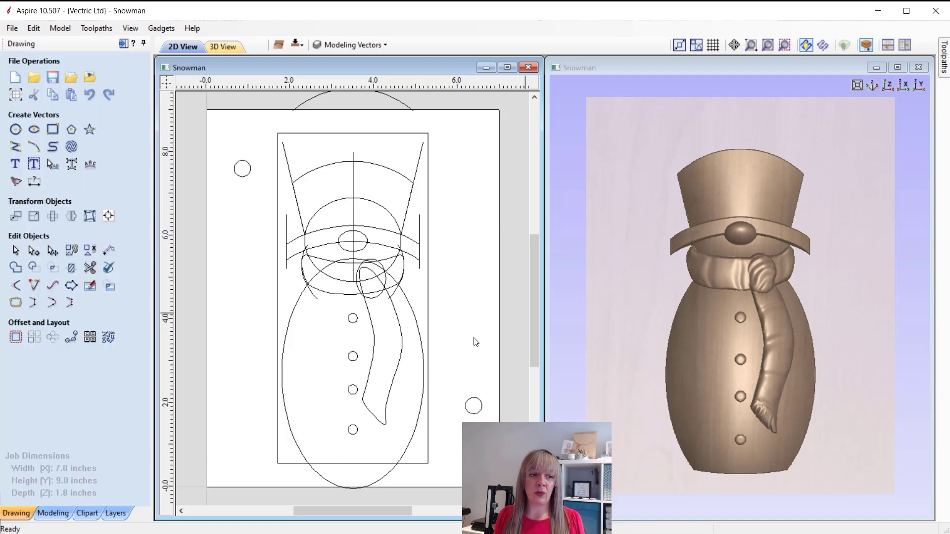
Flip the double-sided job to view the snowman's back, and return to the front side.
left_click(297, 45)
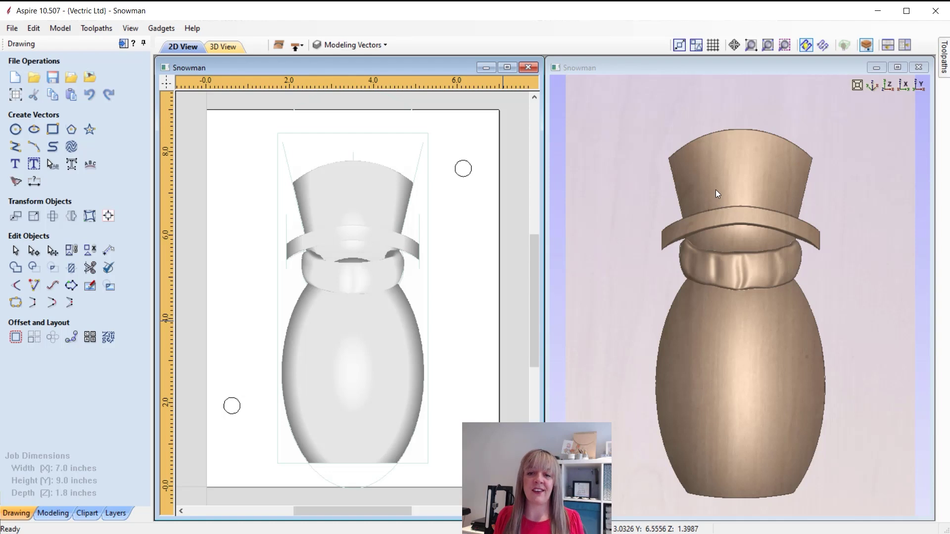
left_click(296, 45)
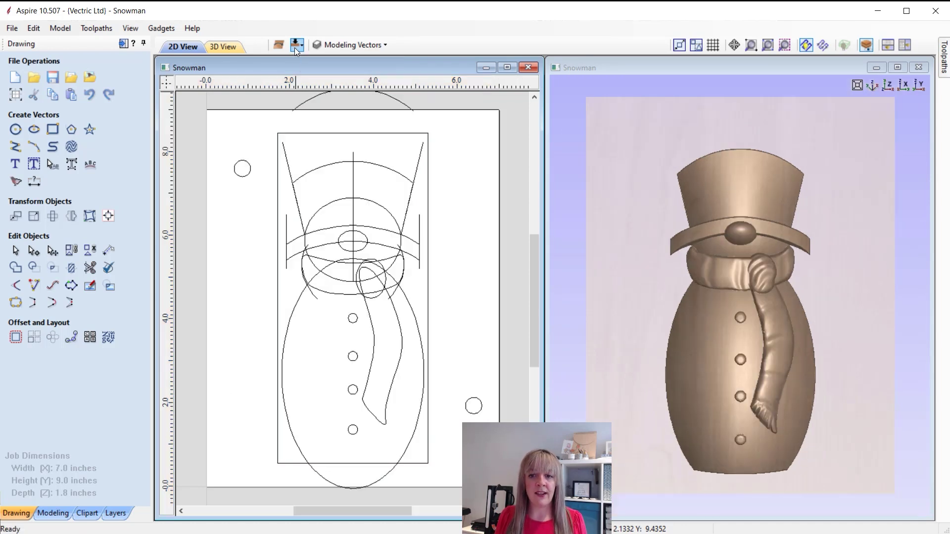
Make the Zero Plane level visible and expand it in the component list.
left_click(55, 511)
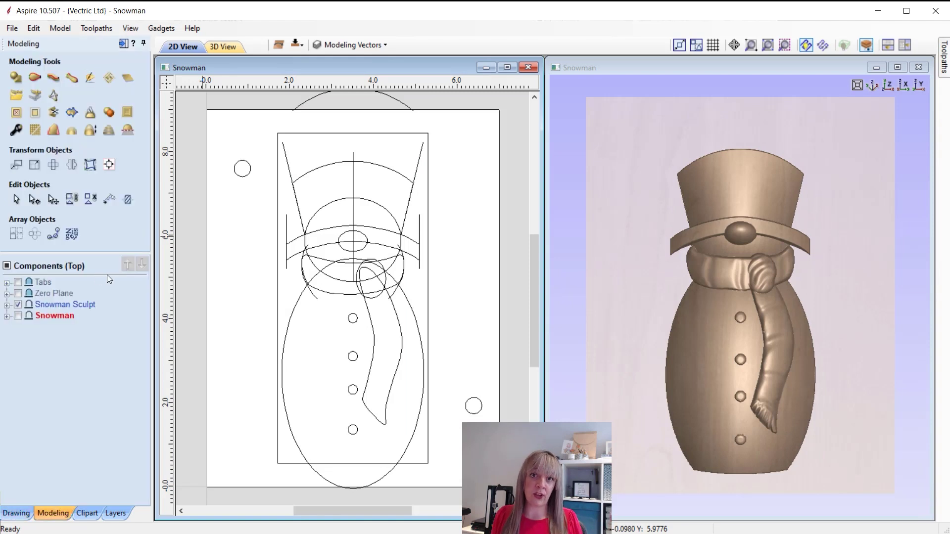
left_click(18, 294)
left_click(7, 295)
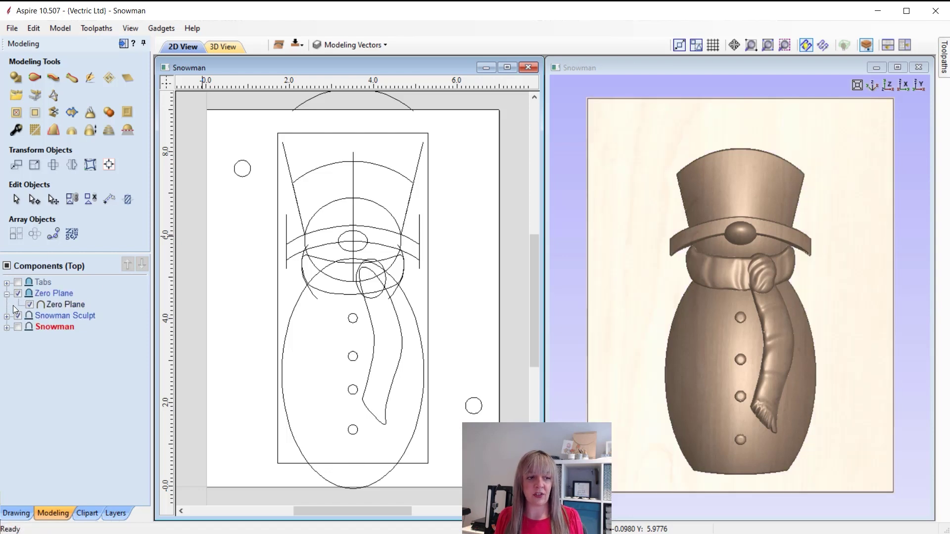
Open the Zero Plane component's properties, review its combine mode and base height, and close them without changes.
left_click(68, 306)
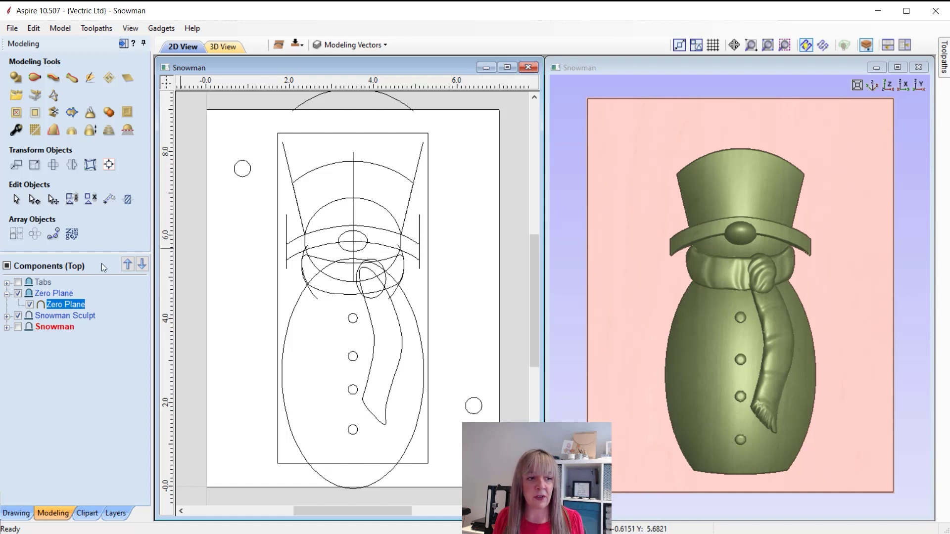
left_click(16, 130)
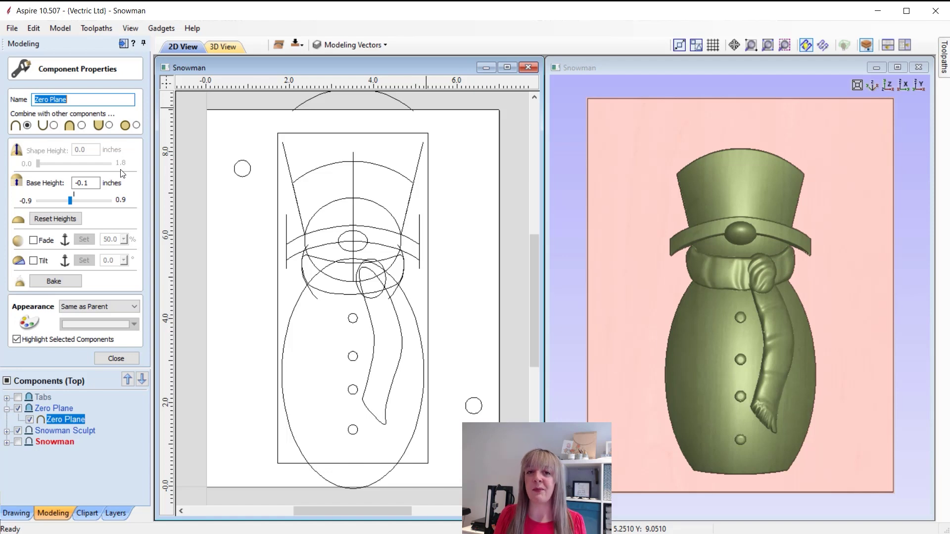
left_click(122, 358)
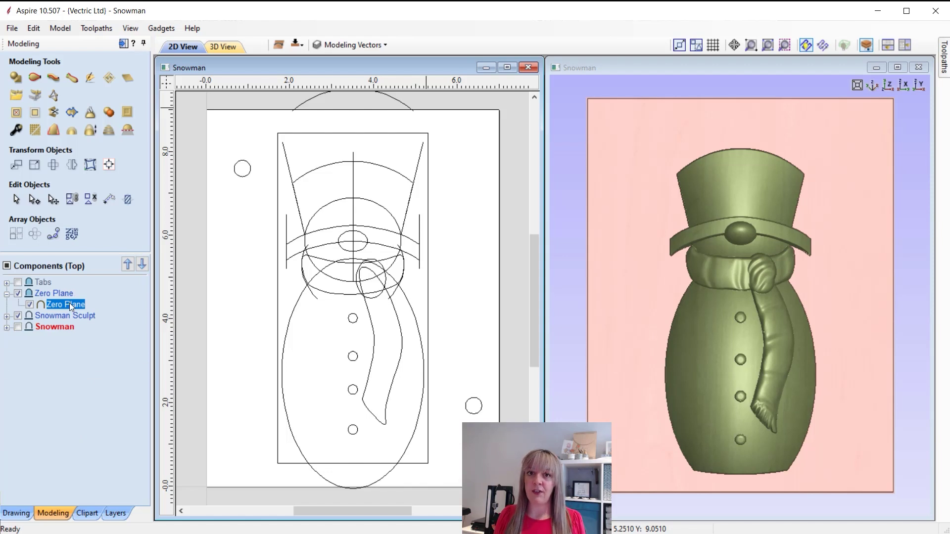
Make the Tabs level visible on the top side and expand it to show its components.
left_click(18, 282)
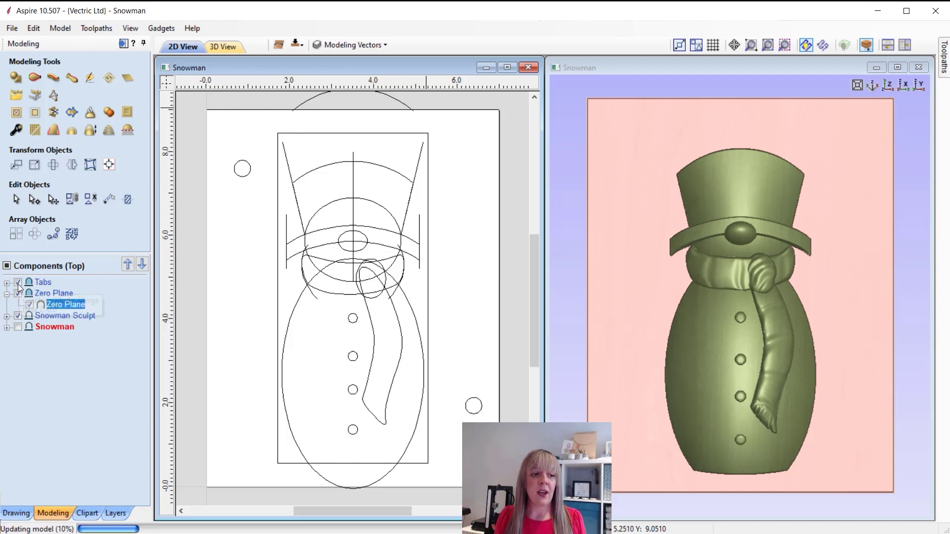
left_click(7, 284)
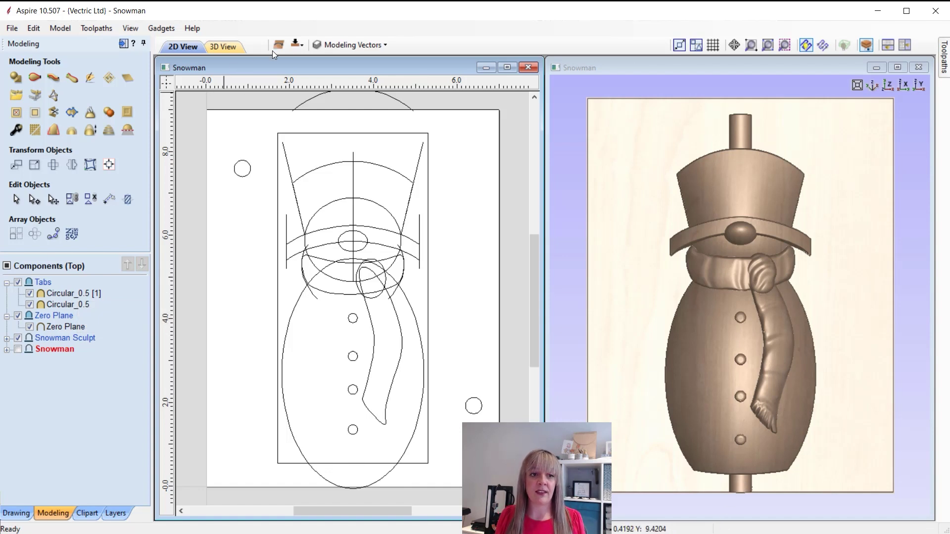
Make the Tabs level visible on the bottom side too, examine the tabs in 3D, and return to the top side.
left_click(296, 45)
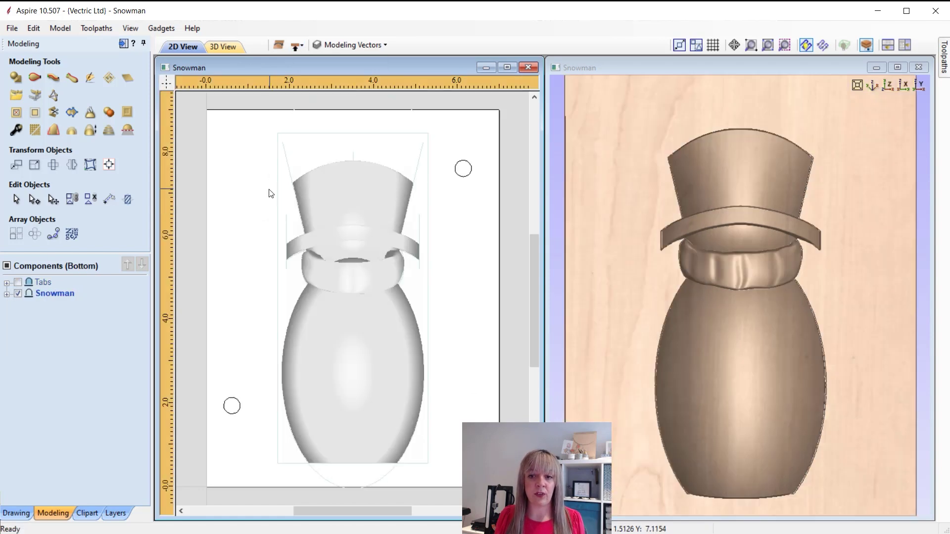
left_click(17, 282)
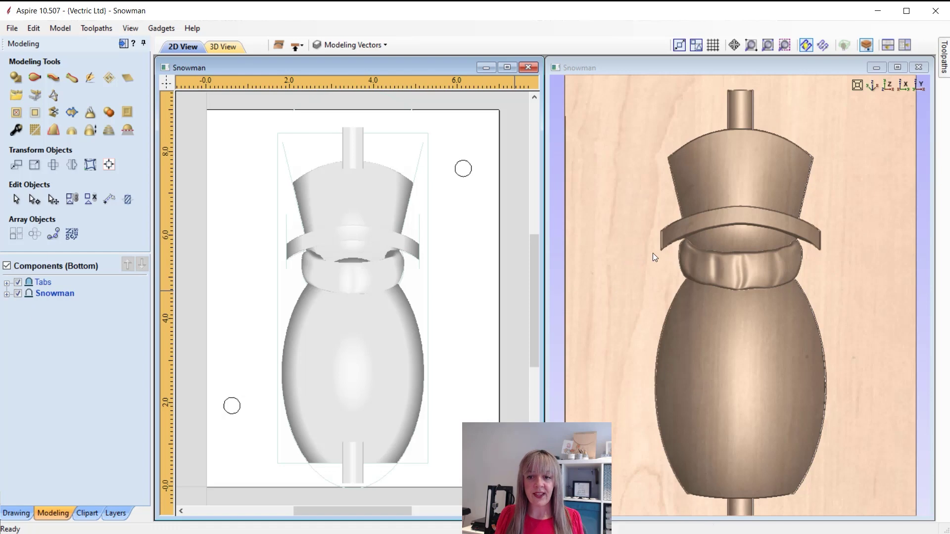
left_click_drag(646, 282, 861, 101)
left_click(890, 83)
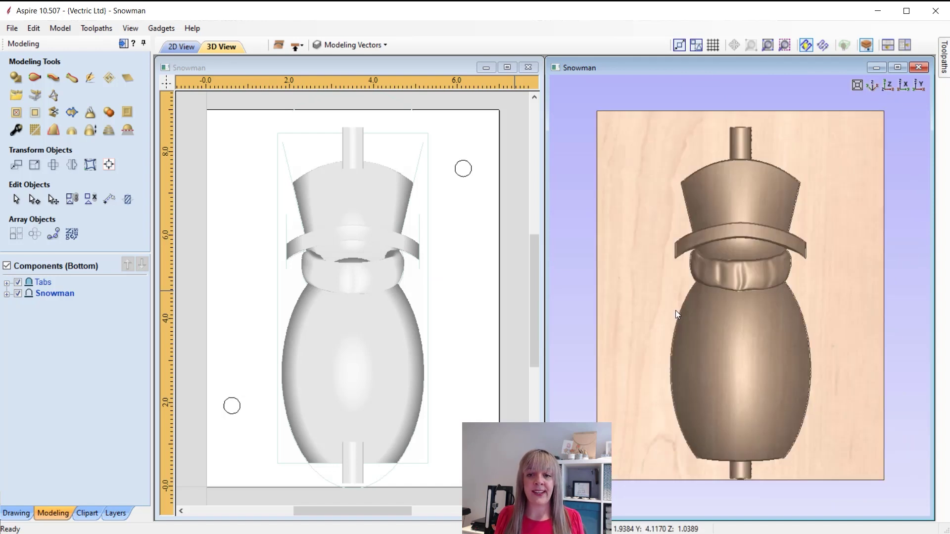
key("F2")
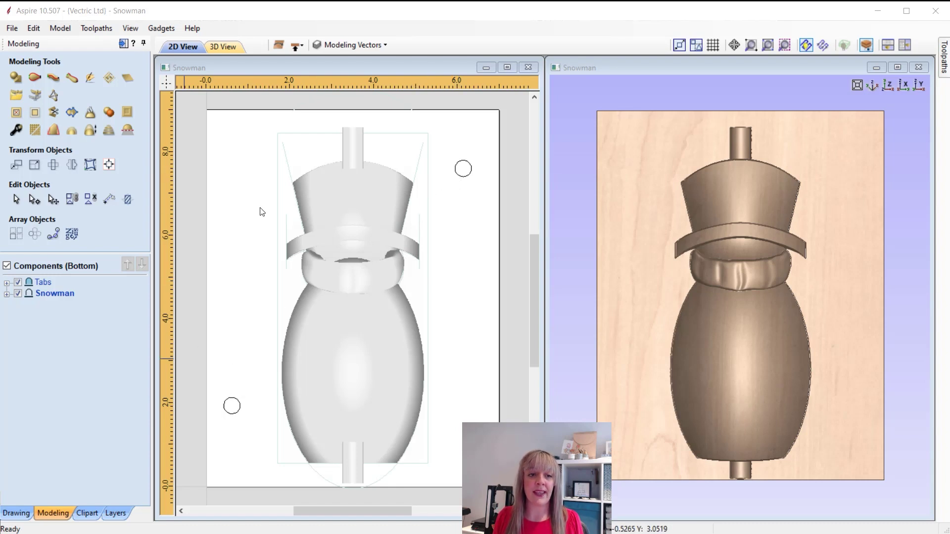
left_click(296, 46)
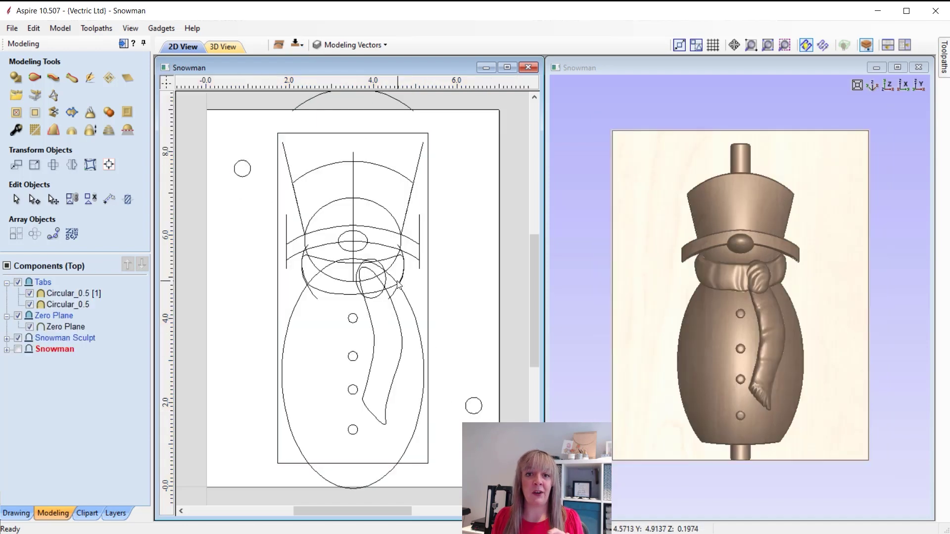
Switch to the toolpath operations, review the material setup for the top side, and accept it as it is.
left_click(123, 43)
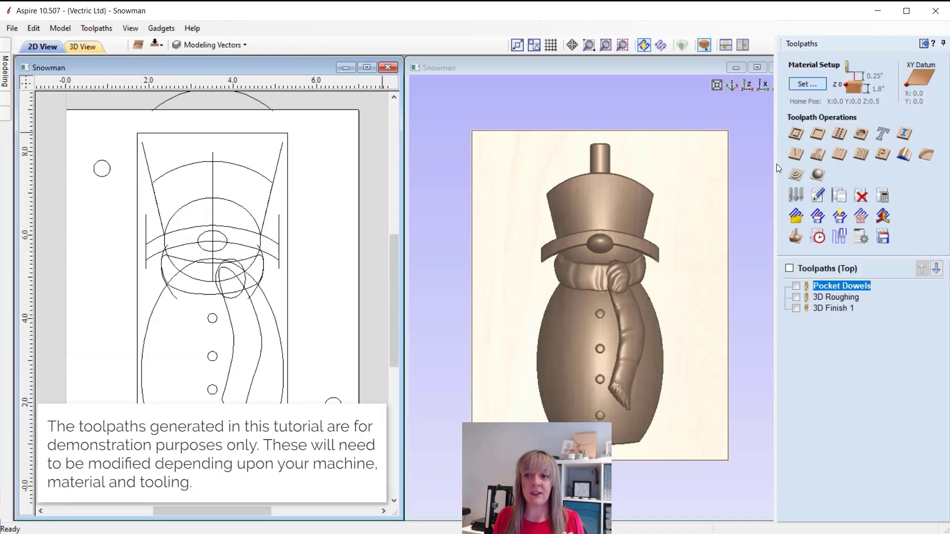
left_click(807, 84)
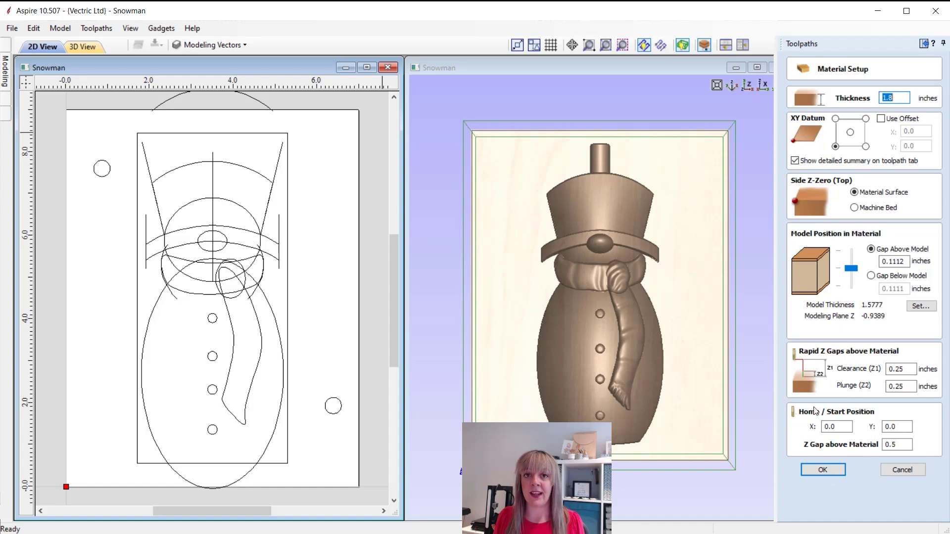
left_click(823, 470)
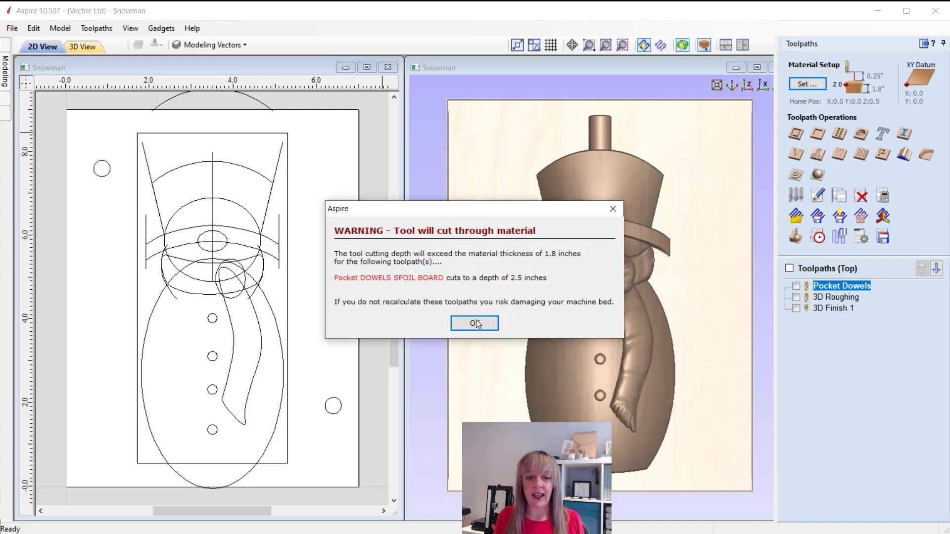
left_click(475, 323)
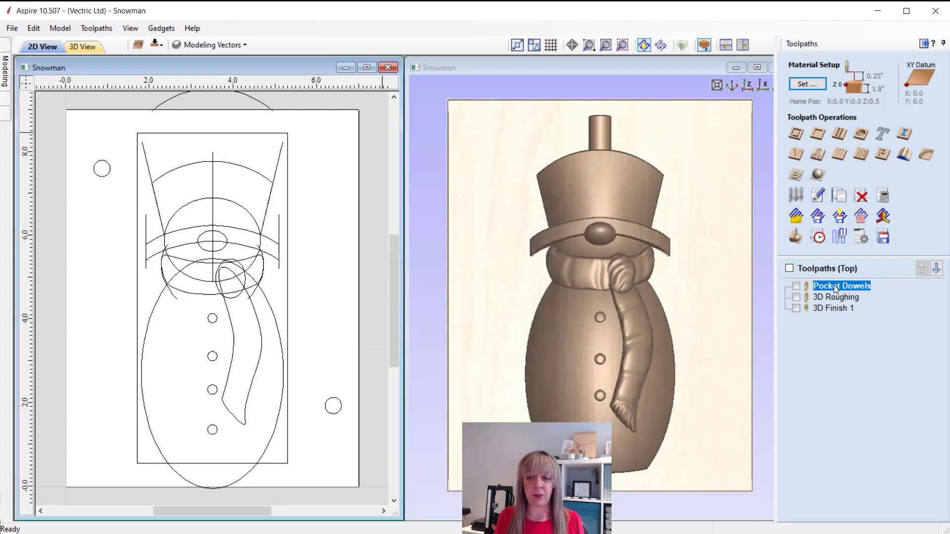
Review the Pocket Dowels toolpath's tool, depth and allowance settings, and preview the toolpath on the material.
mouse_move(832, 291)
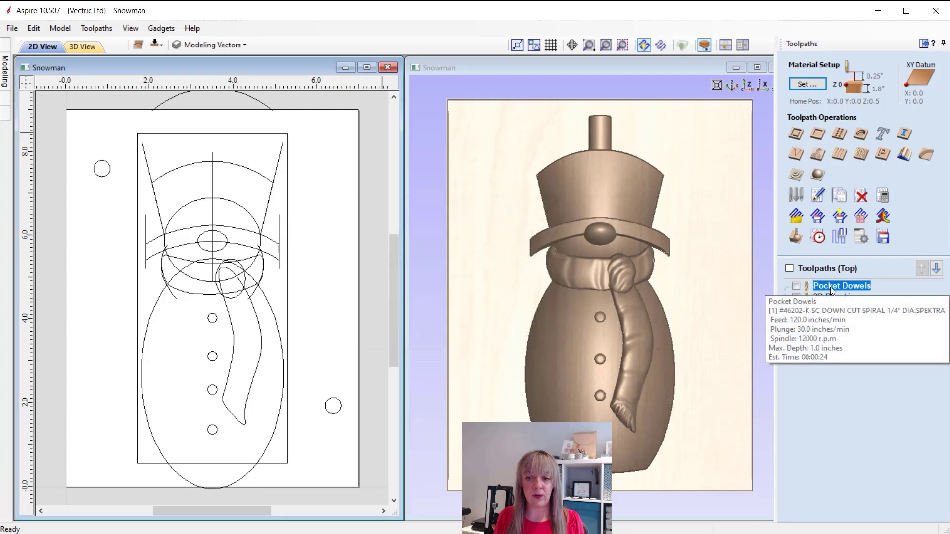
double_click(832, 288)
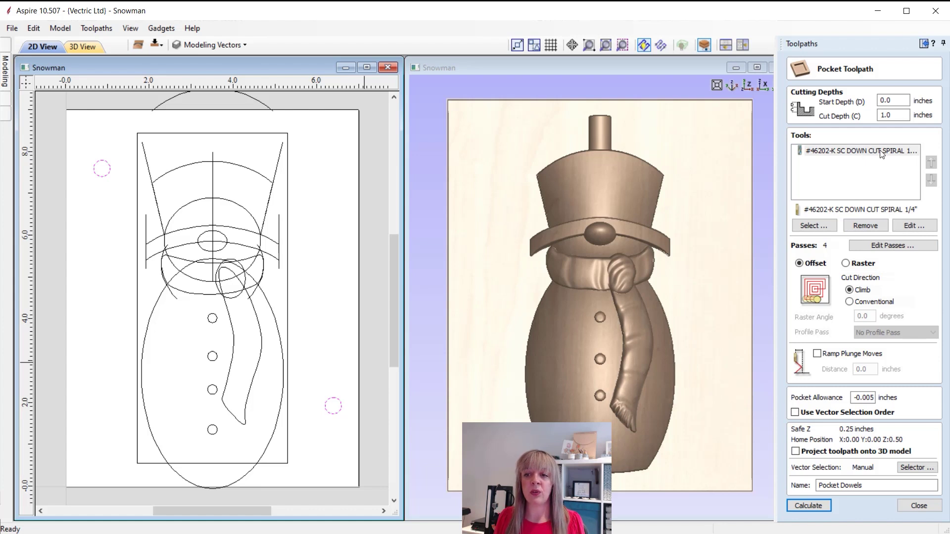
left_click(812, 506)
left_click(919, 505)
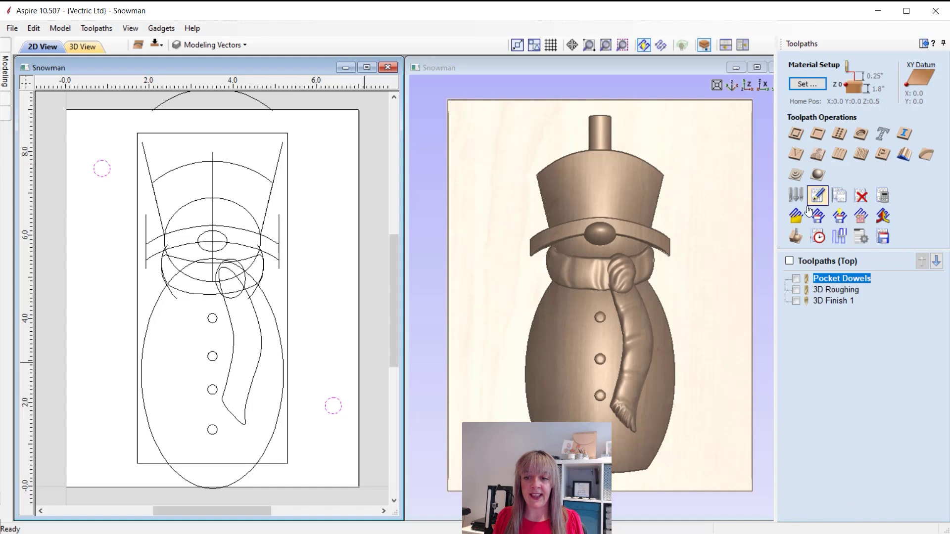
left_click(797, 233)
left_click(860, 203)
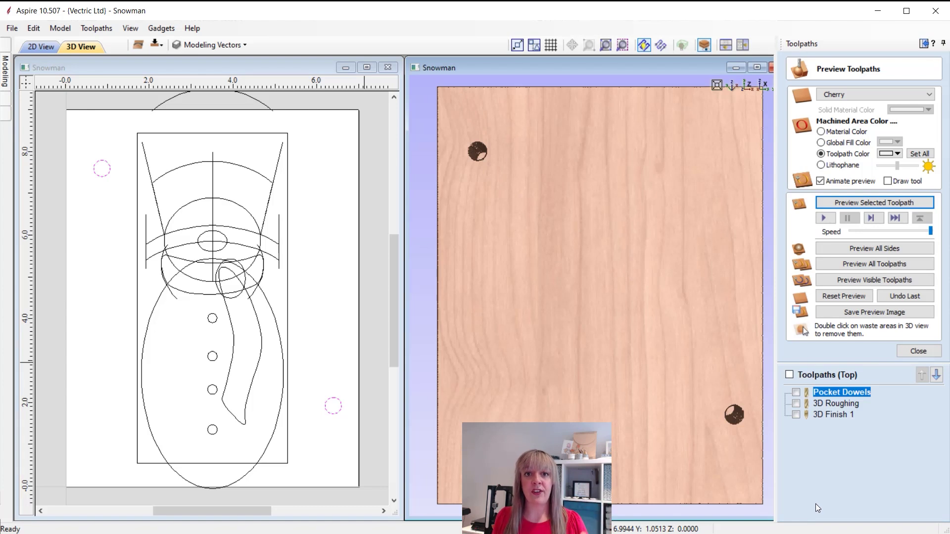
Review the 3D Roughing toolpath's tool, boundary and strategy settings, and preview the toolpath on the top side.
left_click(840, 402)
double_click(843, 404)
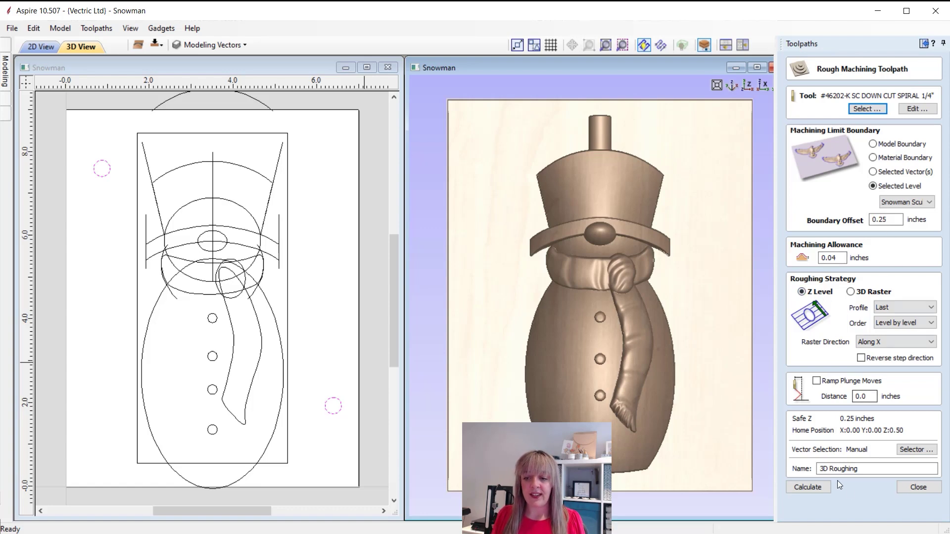
left_click(918, 487)
left_click(795, 236)
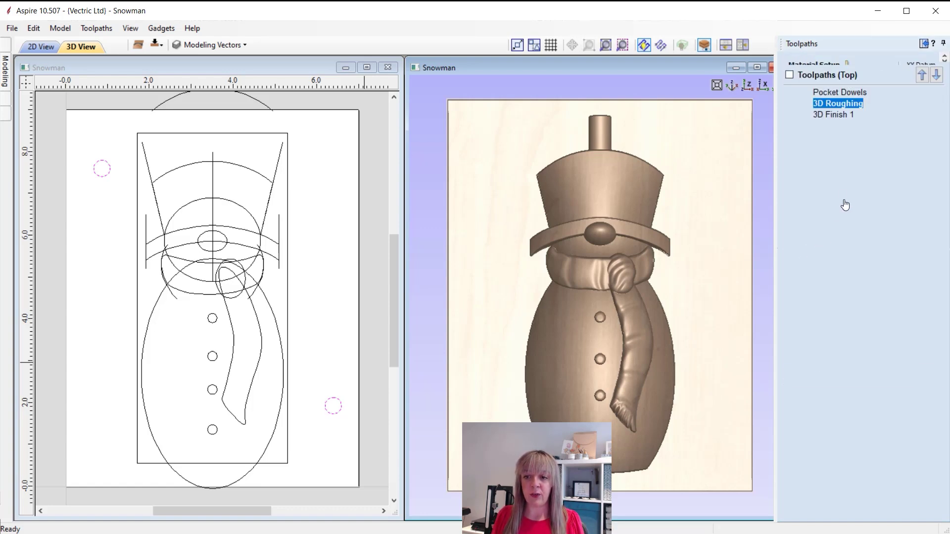
left_click(870, 203)
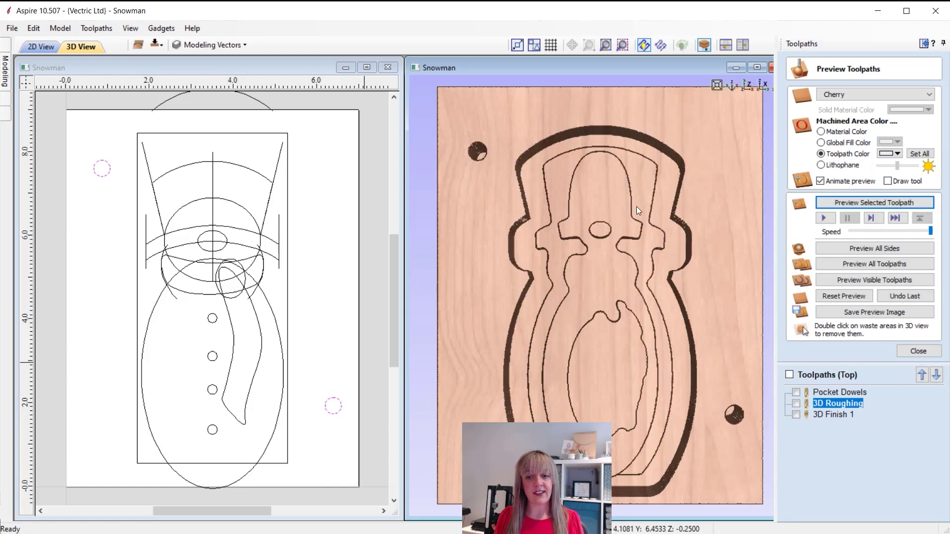
Review the 3D Finish 1 toolpath's tool, boundary and strategy settings, and preview the finishing cut on the top side.
double_click(847, 414)
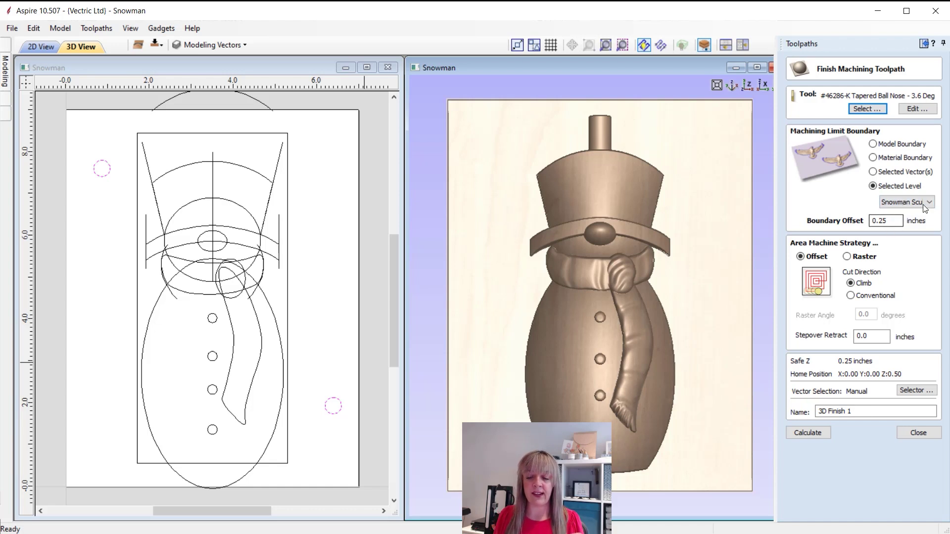
left_click(908, 430)
left_click(796, 236)
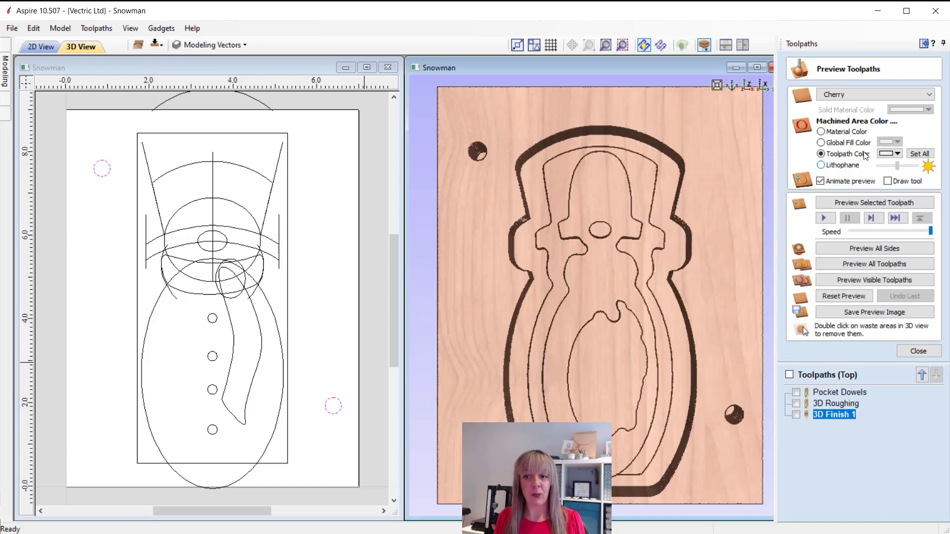
left_click(870, 203)
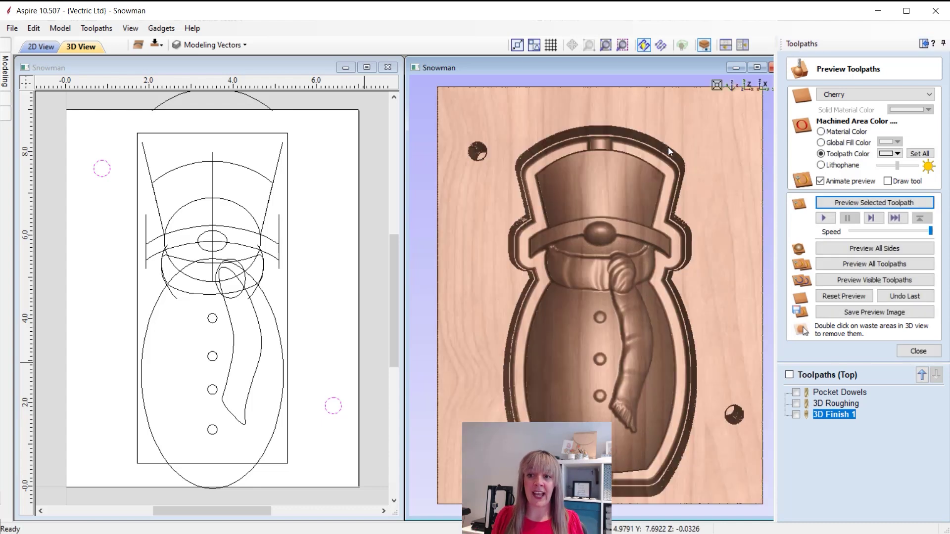
Close the preview, flip the job to the bottom side, and display the Pocket DOWELS SPOIL BOARD toolpath.
left_click(917, 350)
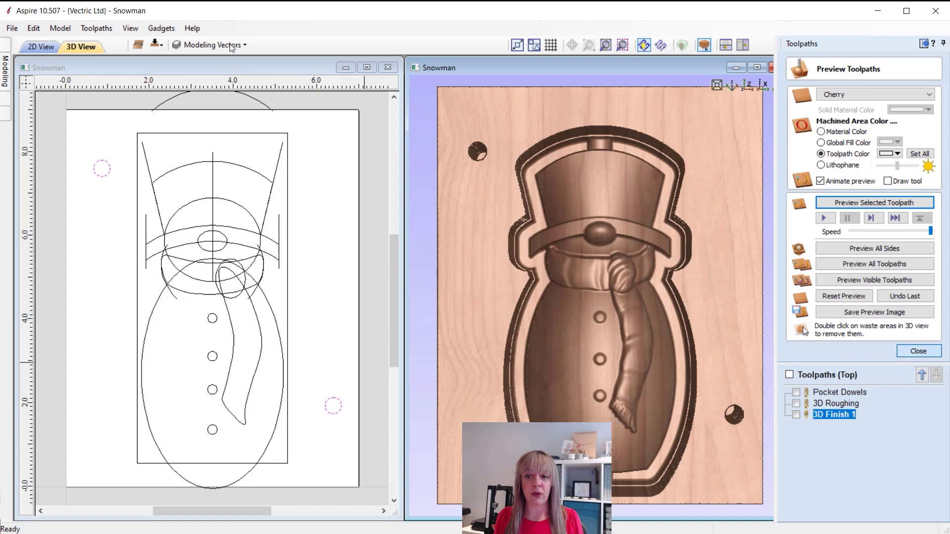
left_click(154, 47)
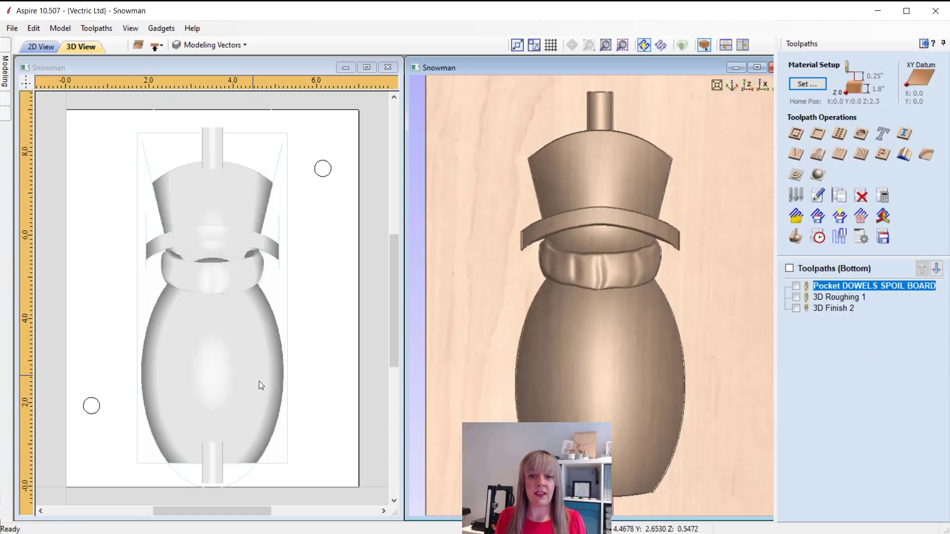
left_click(796, 286)
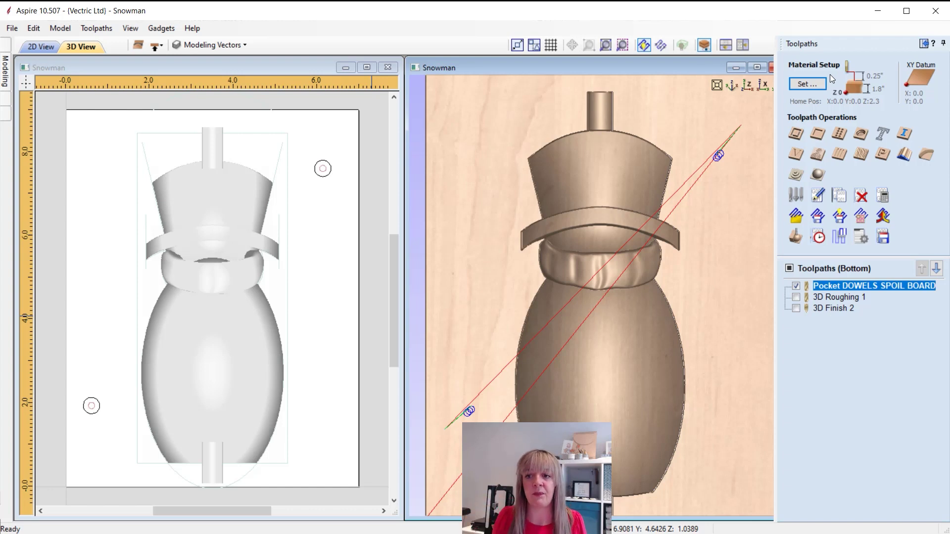
mouse_move(864, 287)
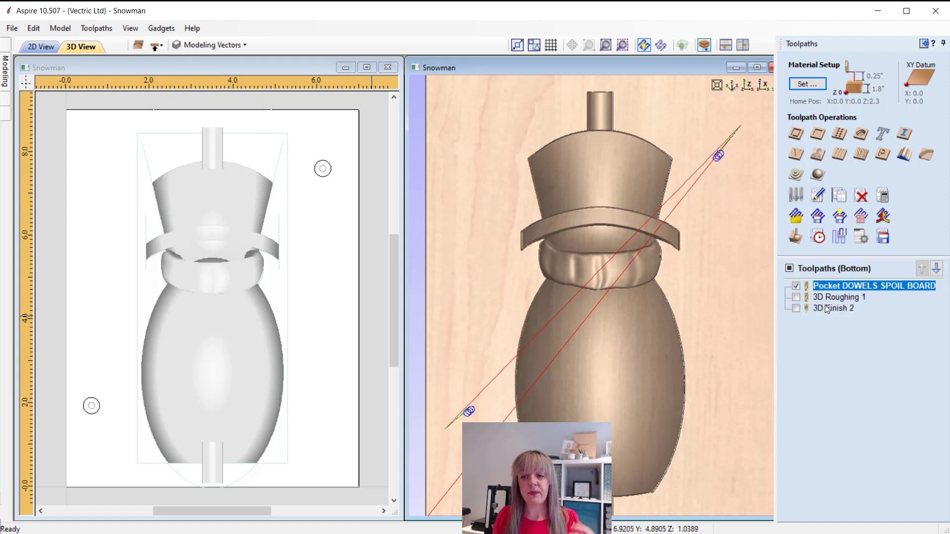
mouse_move(823, 293)
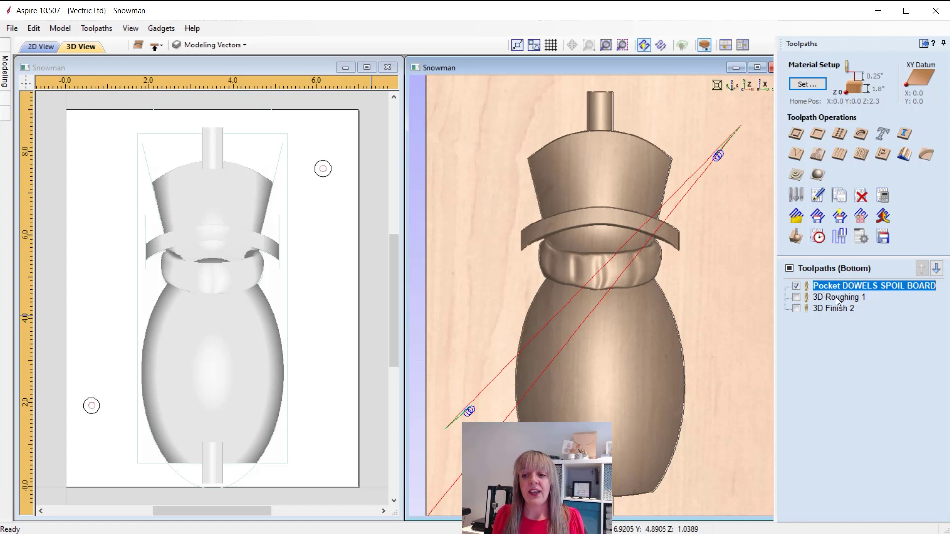
Preview the 3D Roughing 1 toolpath followed by the 3D Finish 2 toolpath on the bottom side.
left_click(838, 297)
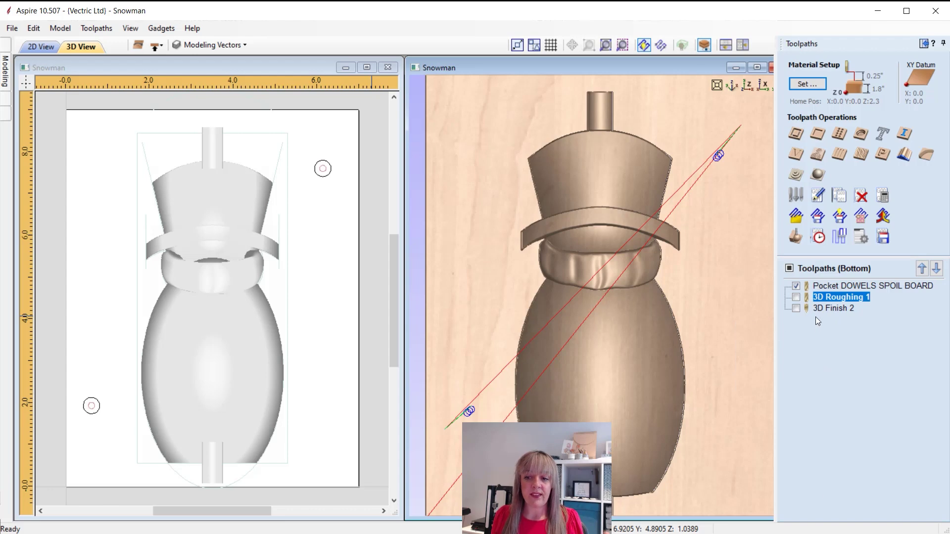
left_click(796, 236)
left_click(870, 212)
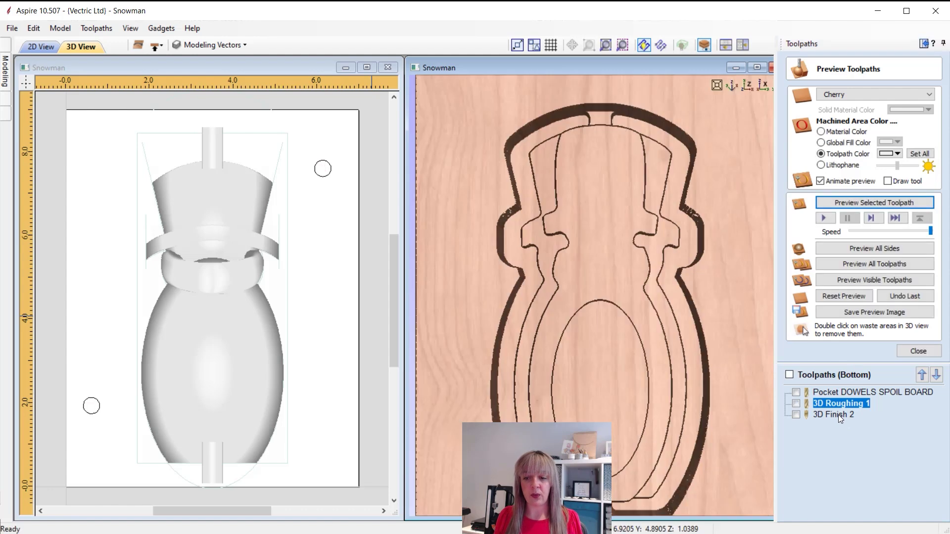
left_click(838, 415)
left_click(861, 202)
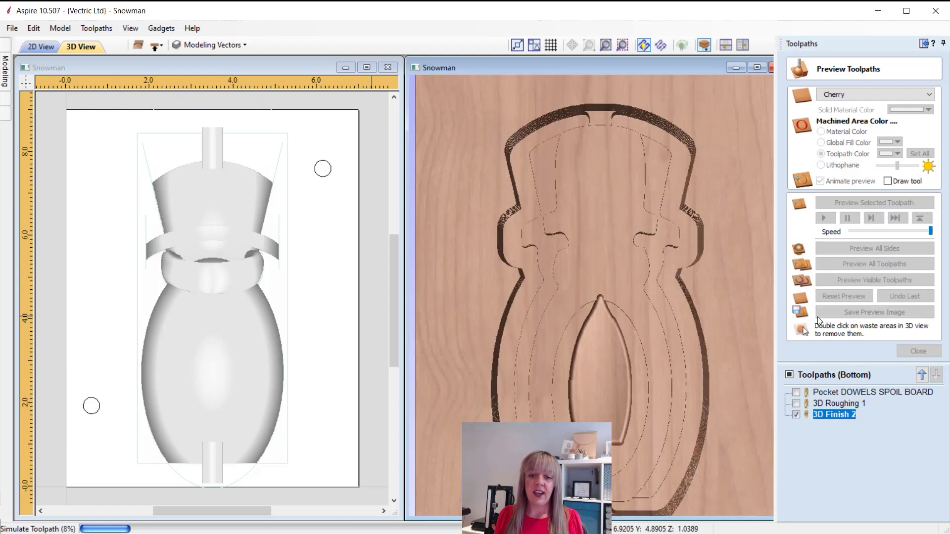